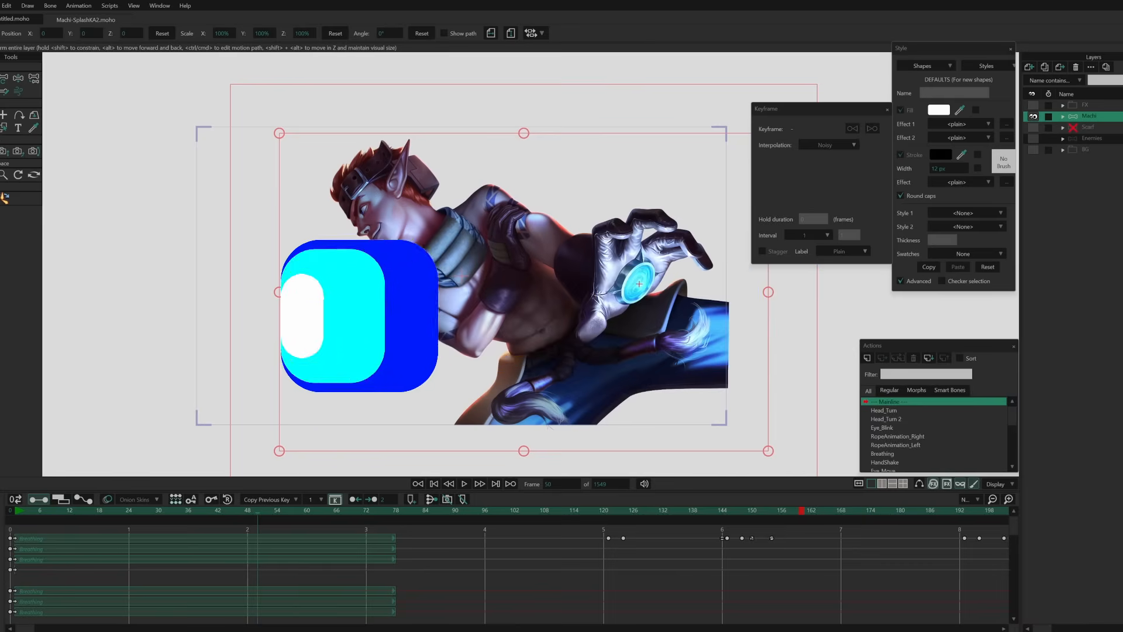
pyautogui.moveTo(516, 353); pyautogui.dragTo(483, 339)
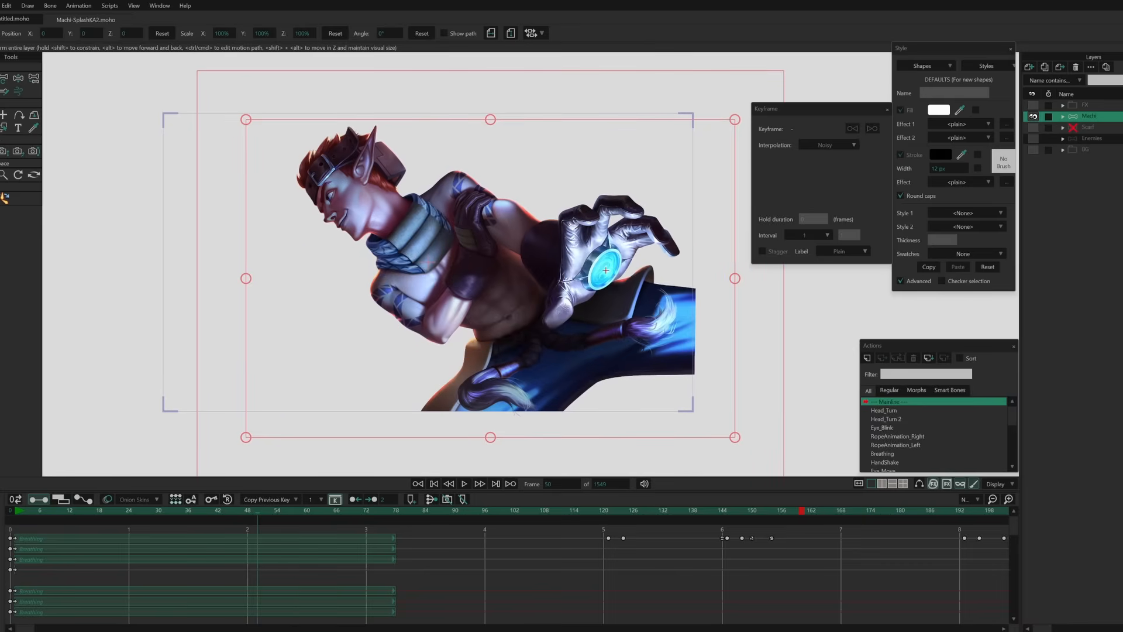
pyautogui.moveTo(345, 247); pyautogui.dragTo(393, 268)
pyautogui.scroll(-1, 384, 259)
pyautogui.scroll(1, 394, 268)
pyautogui.scroll(1, 403, 275)
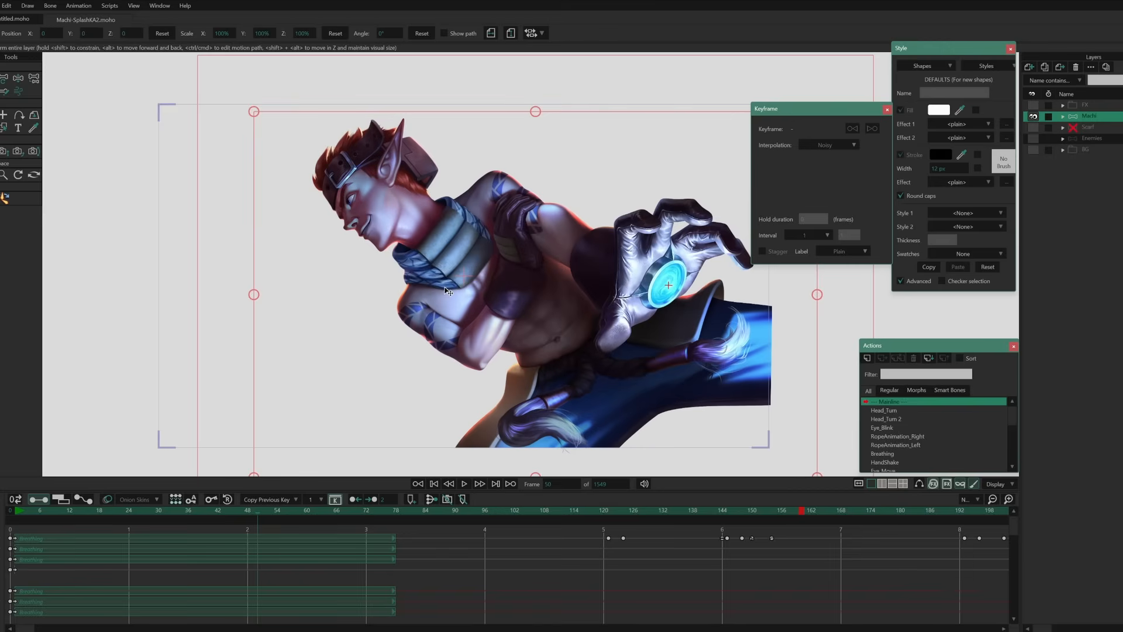
pyautogui.moveTo(501, 277); pyautogui.dragTo(498, 278)
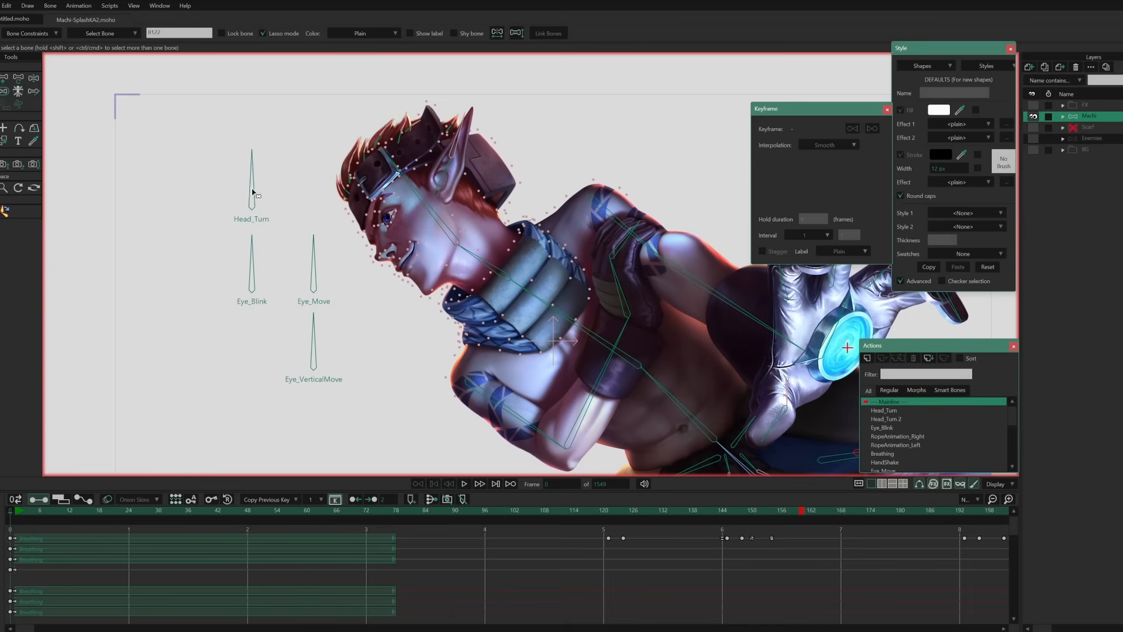
# Compare the character's face at frames 0 and 1 of Action 14 with the Eye_Blink bone in view.
pyautogui.scroll(3, 258, 205)
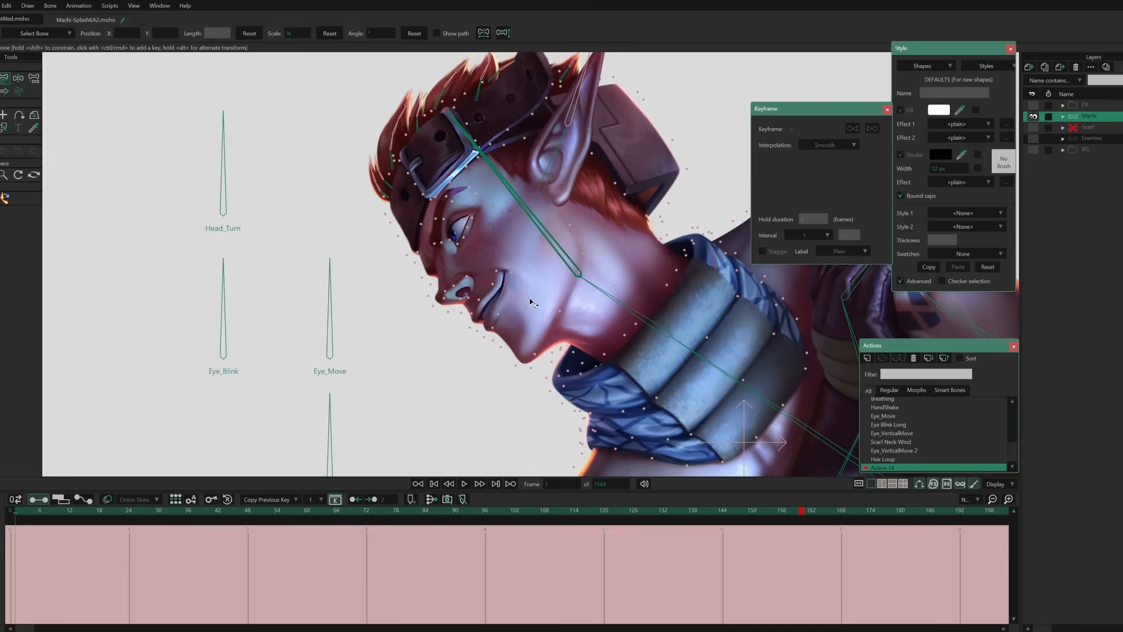
pyautogui.scroll(-1, 516, 317)
pyautogui.scroll(-1, 516, 318)
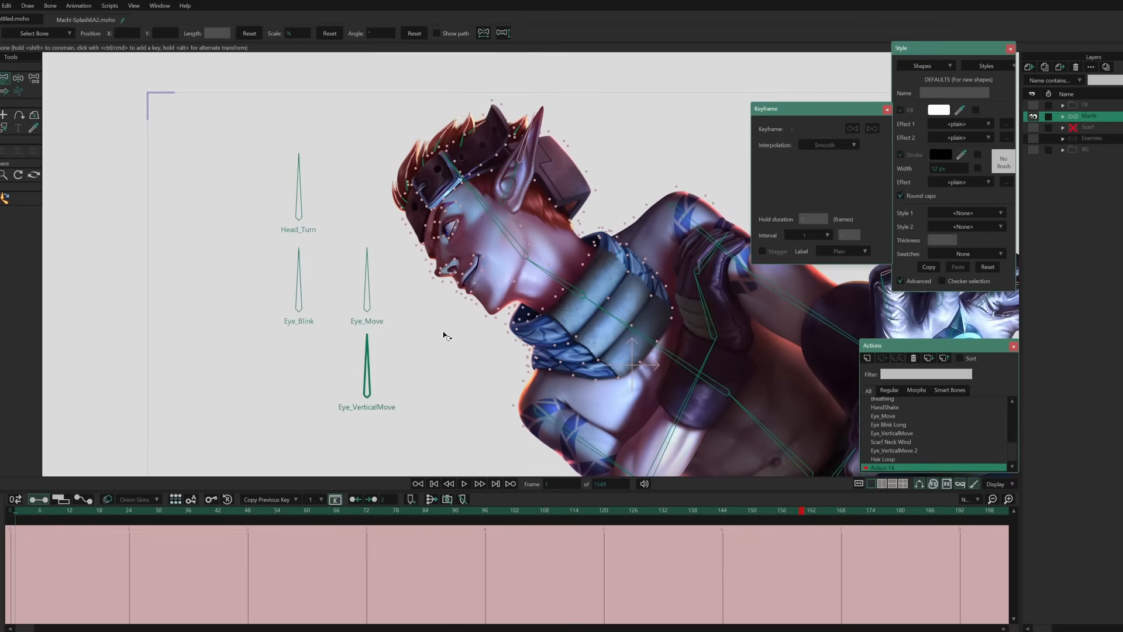
pyautogui.click(300, 290)
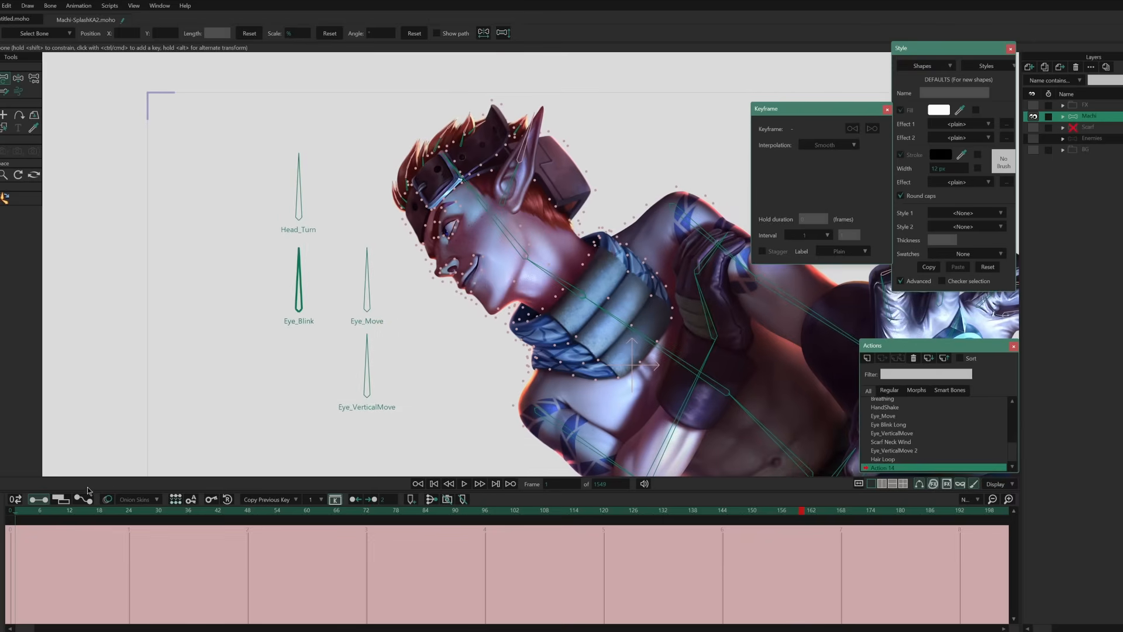
pyautogui.click(11, 513)
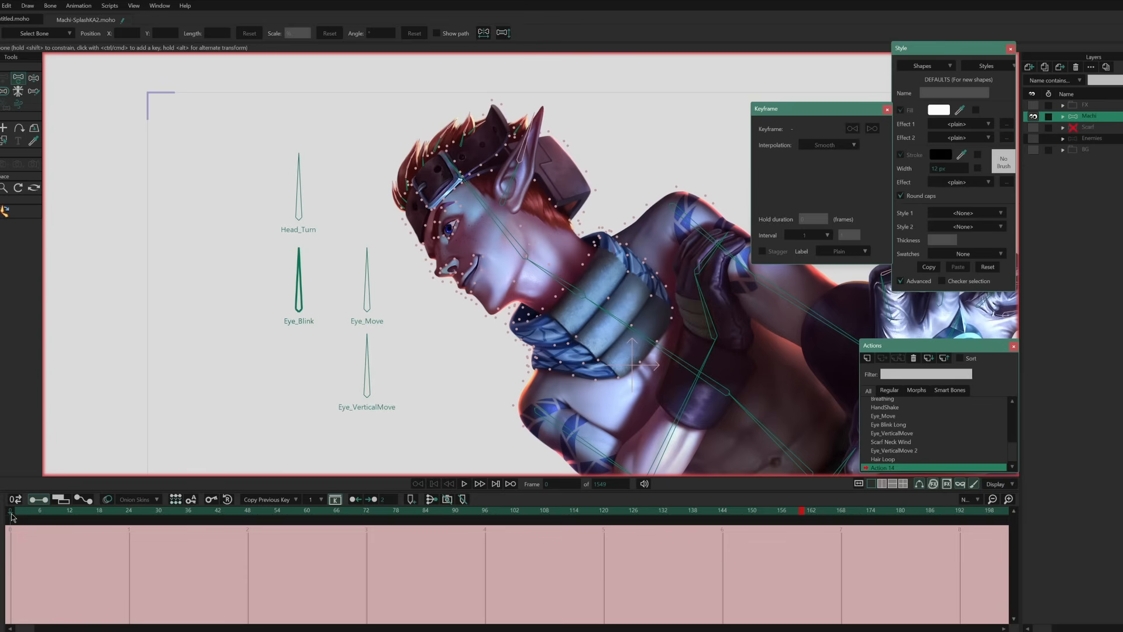
pyautogui.click(15, 513)
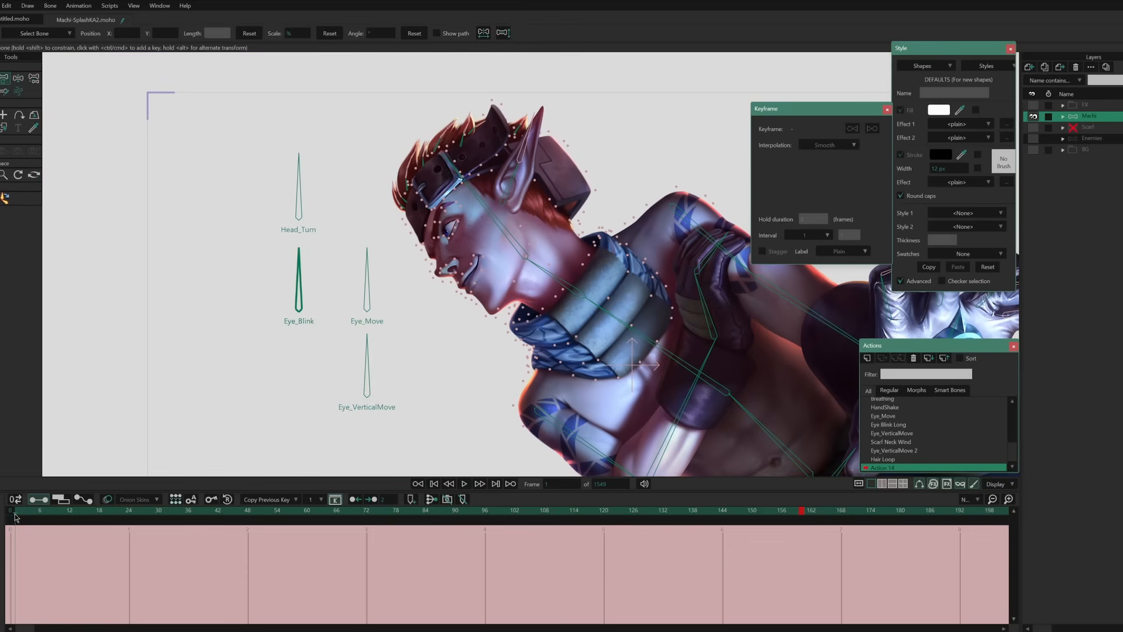
pyautogui.click(20, 514)
pyautogui.click(15, 514)
# Try the Eye_Blink bone at frame 1 of Action 14, and rotate Eye_Move to about 50° and Eye_VerticalMove to nearly horizontal.
pyautogui.scroll(2, 440, 210)
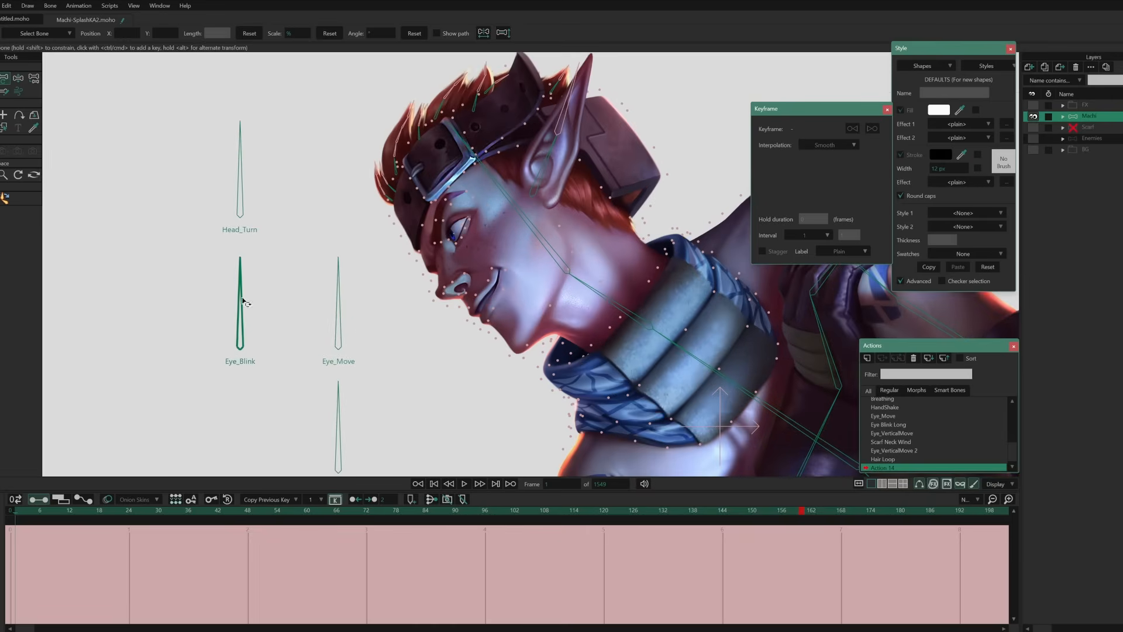
pyautogui.moveTo(242, 302); pyautogui.dragTo(170, 331)
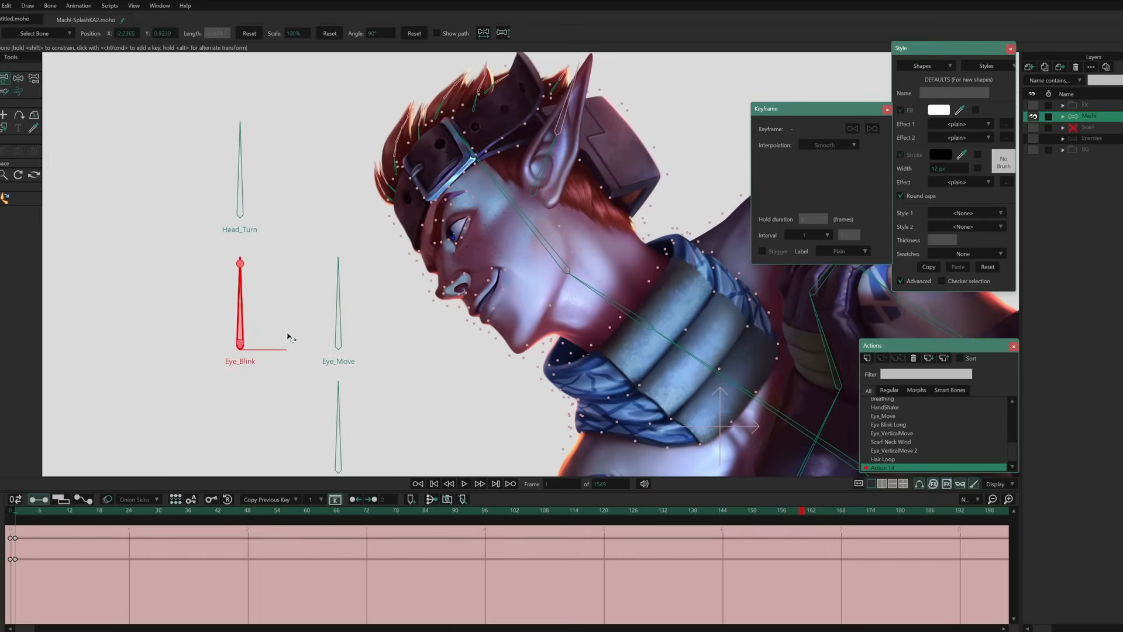
pyautogui.moveTo(339, 310); pyautogui.dragTo(383, 344)
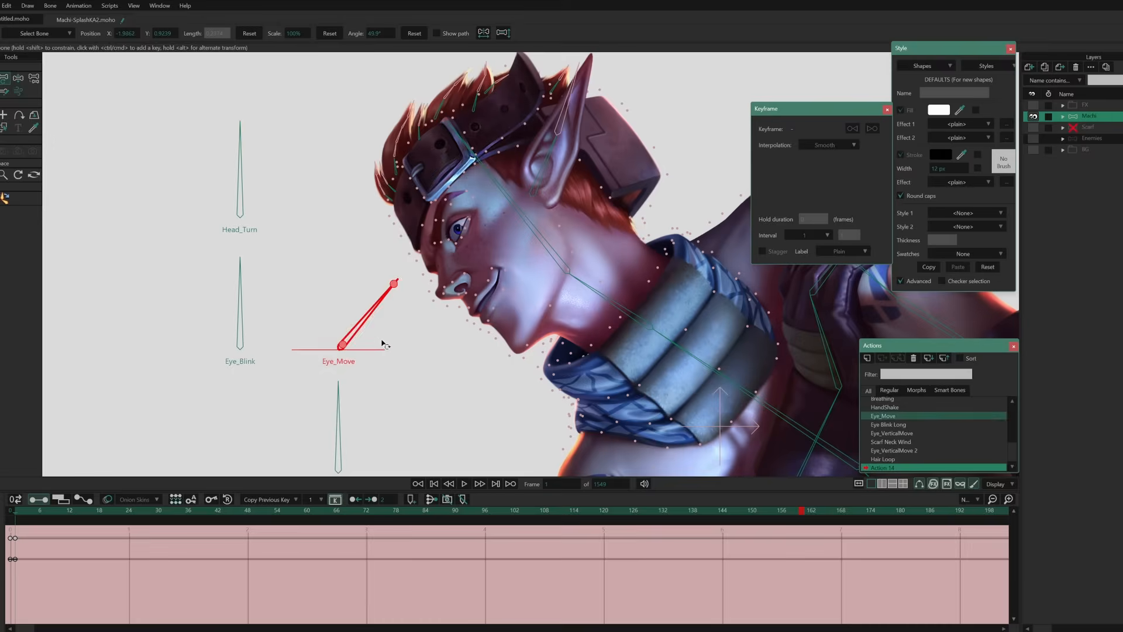
pyautogui.scroll(-2, 384, 345)
pyautogui.moveTo(361, 396); pyautogui.dragTo(398, 430)
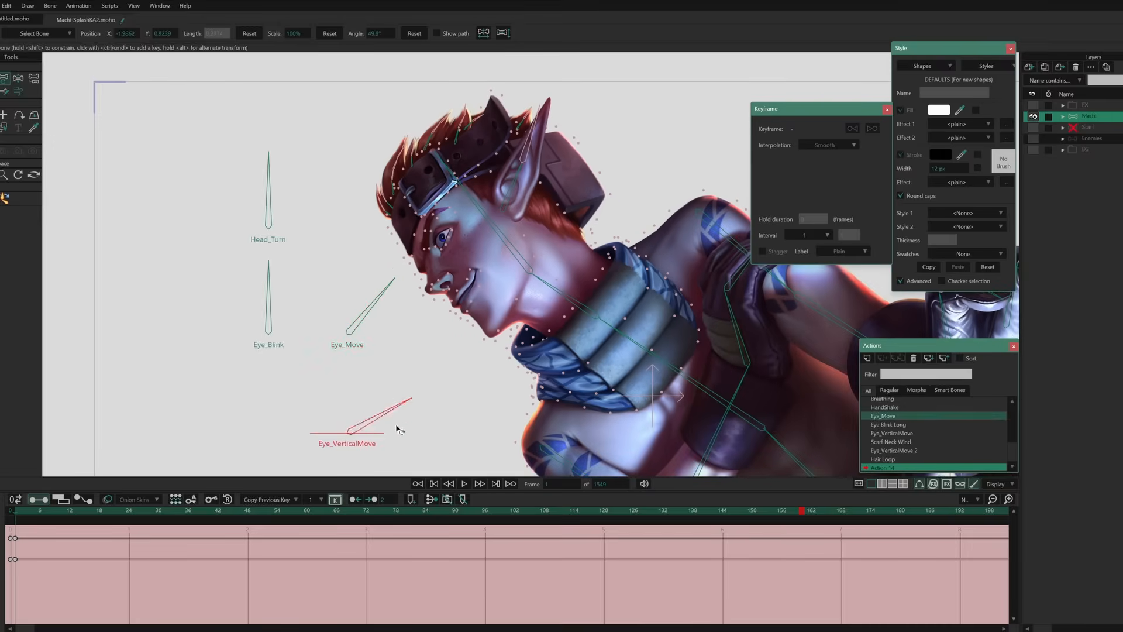
pyautogui.moveTo(358, 315)
pyautogui.mouseDown()
pyautogui.moveTo(314, 299)
pyautogui.moveTo(381, 310)
pyautogui.moveTo(358, 306)
pyautogui.mouseUp()
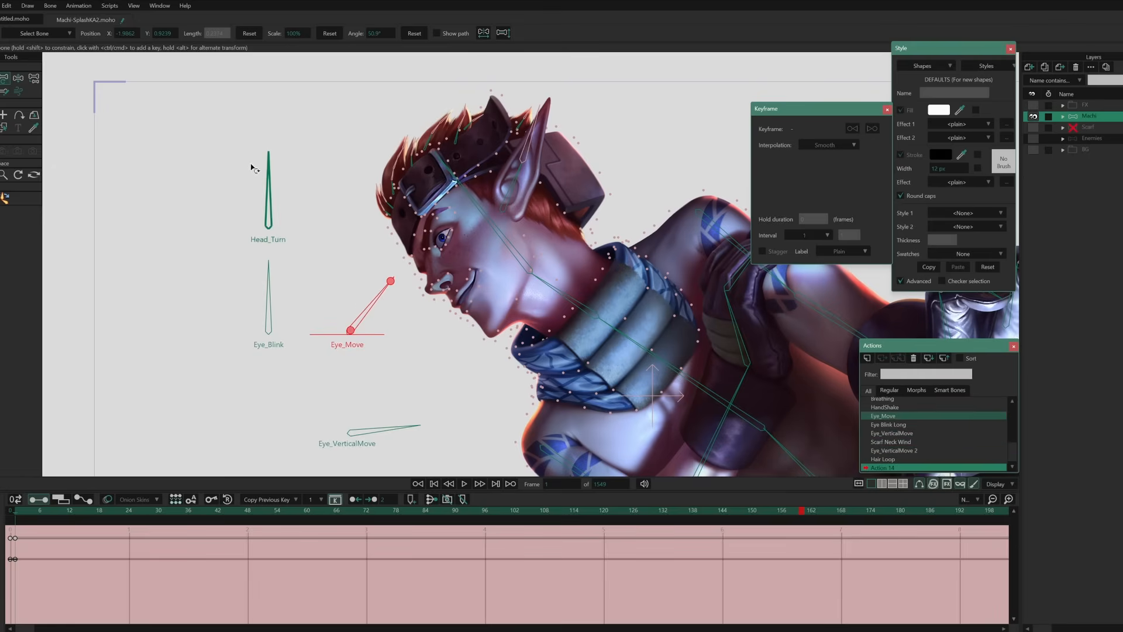
# Rotate the Head_Turn control bone to 0° at frame 1 of Action 14.
pyautogui.moveTo(270, 195); pyautogui.dragTo(255, 227)
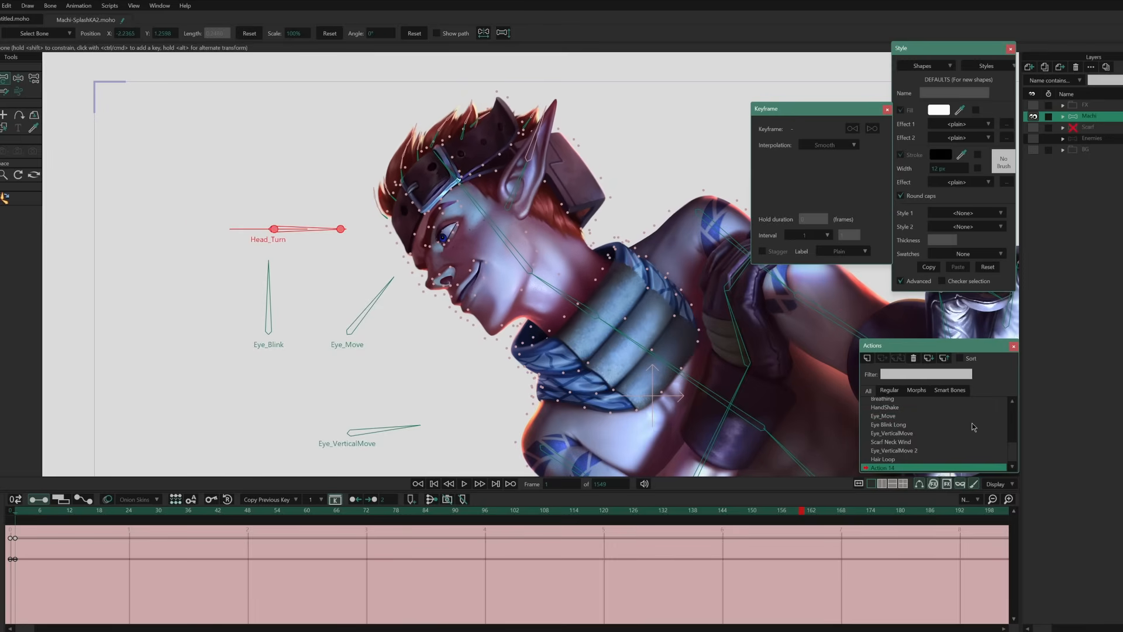
pyautogui.moveTo(298, 231)
pyautogui.mouseDown()
pyautogui.moveTo(228, 181)
pyautogui.moveTo(222, 221)
pyautogui.moveTo(243, 203)
pyautogui.moveTo(286, 216)
pyautogui.moveTo(310, 248)
pyautogui.mouseUp()
pyautogui.scroll(-2, 508, 410)
pyautogui.moveTo(513, 406); pyautogui.dragTo(392, 321)
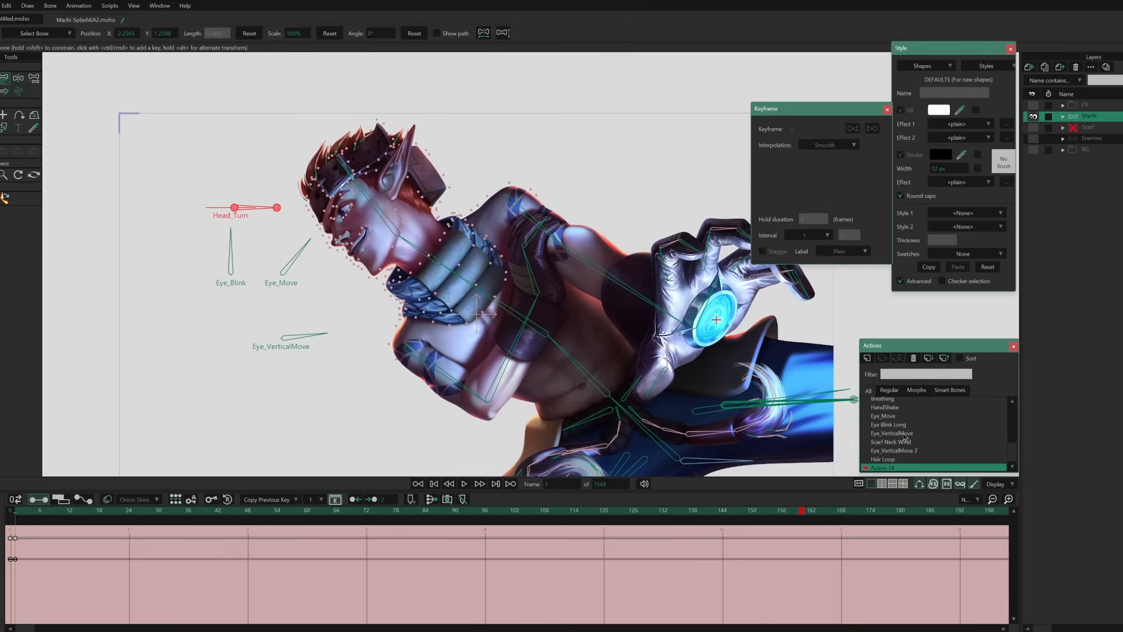
# Open the HandShake action and scrub through its frames to review the movement.
pyautogui.scroll(1, 894, 458)
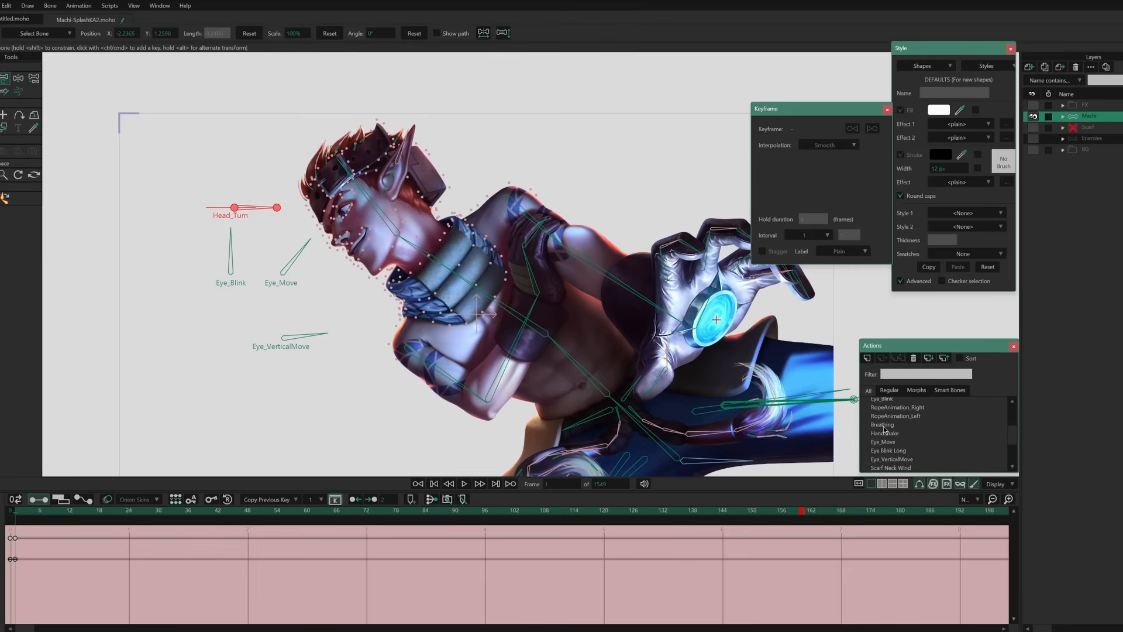
pyautogui.doubleClick(883, 425)
pyautogui.moveTo(13, 514); pyautogui.dragTo(531, 539)
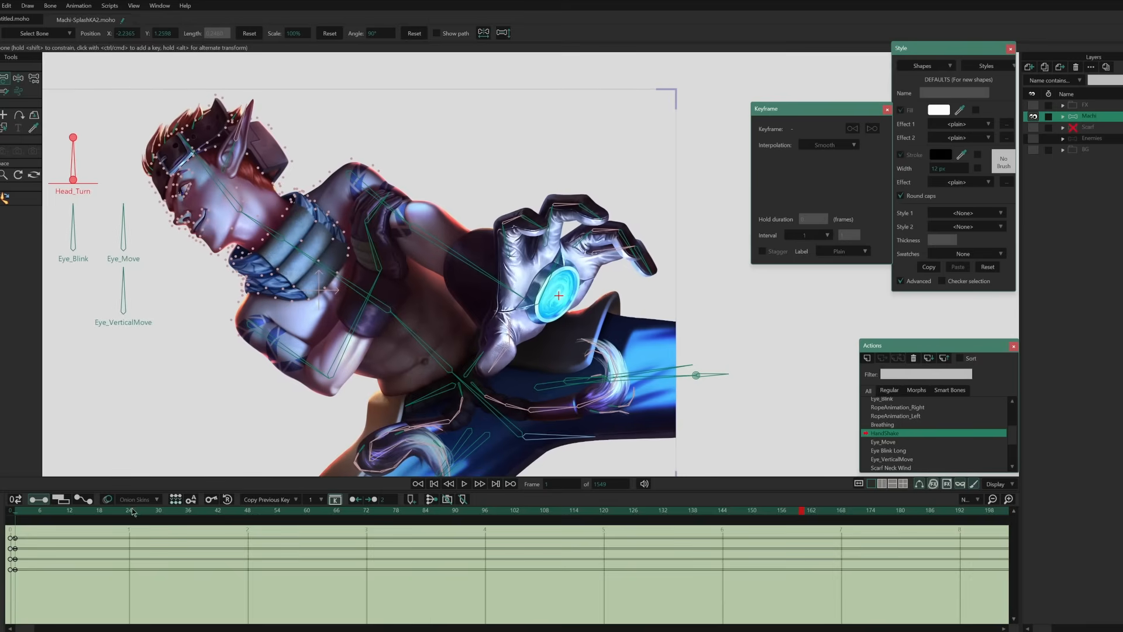
pyautogui.moveTo(13, 515)
pyautogui.mouseDown()
pyautogui.moveTo(238, 528)
pyautogui.moveTo(15, 519)
pyautogui.mouseUp()
# Return to the Mainline timeline at frame 0 and play back the combined animation.
pyautogui.scroll(1, 907, 409)
pyautogui.doubleClick(889, 401)
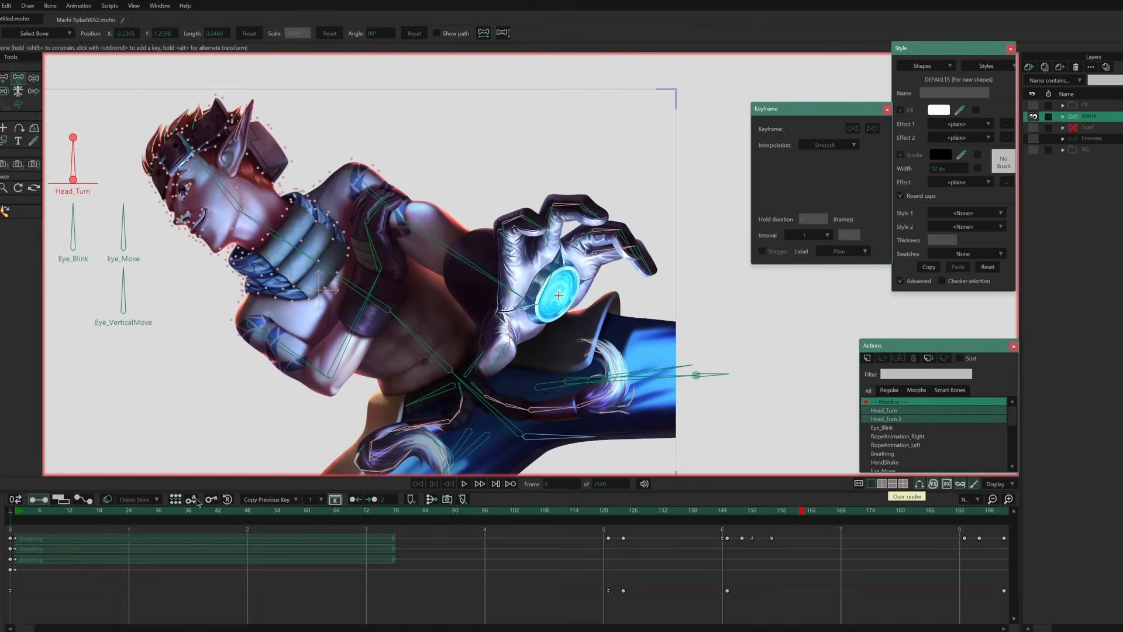
pyautogui.moveTo(28, 519); pyautogui.dragTo(9, 520)
pyautogui.scroll(-2, 337, 306)
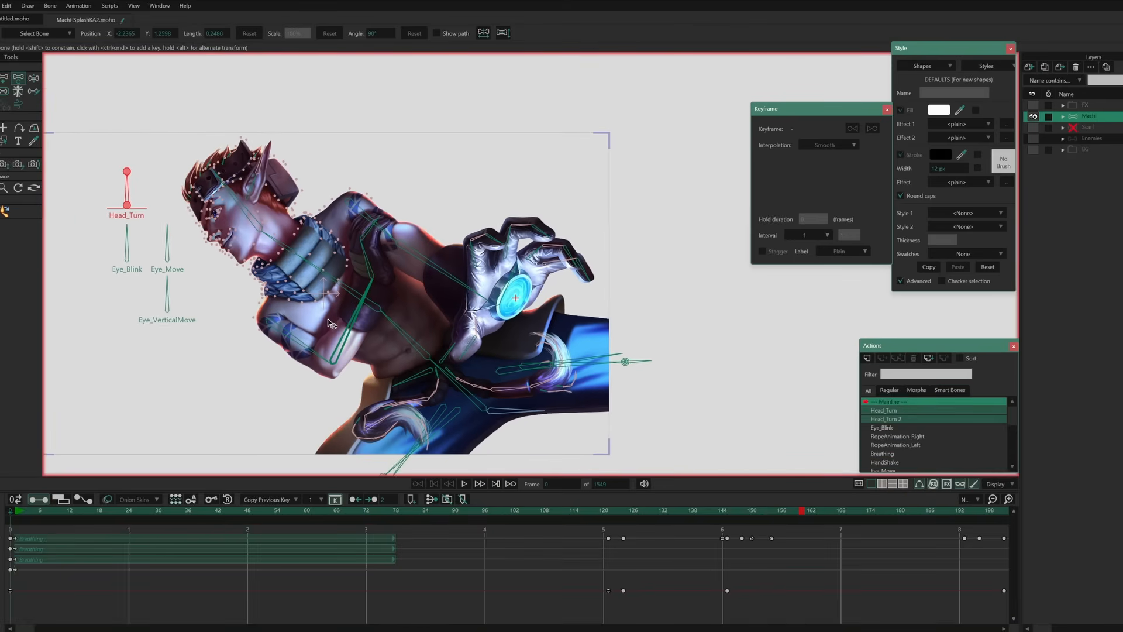
pyautogui.moveTo(337, 305); pyautogui.dragTo(381, 283)
pyautogui.click(464, 484)
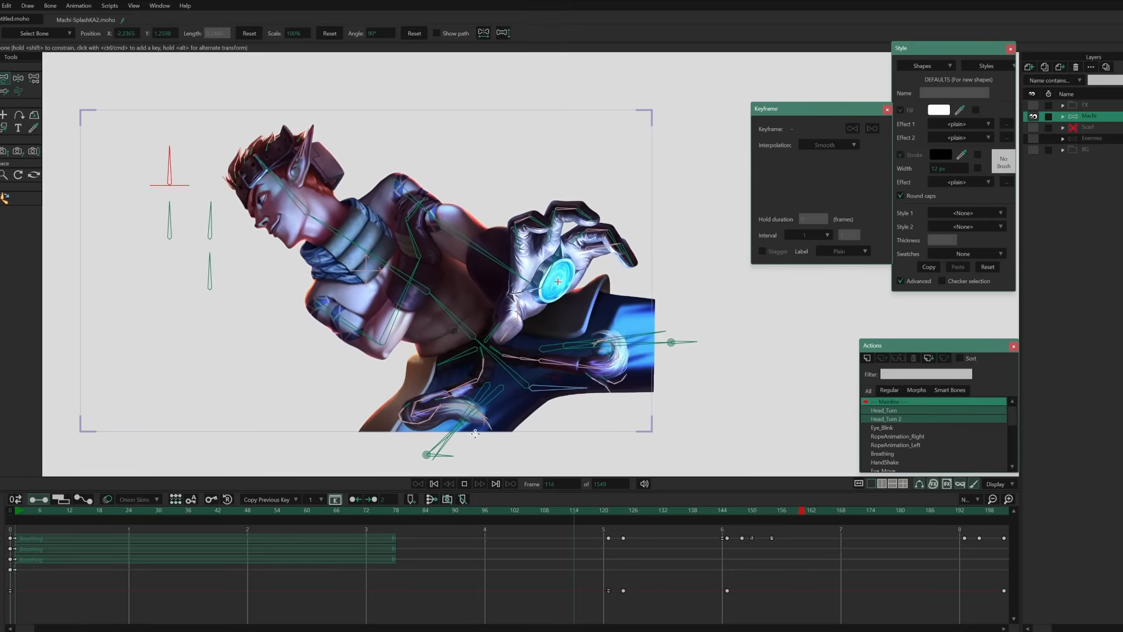
pyautogui.moveTo(522, 450); pyautogui.dragTo(563, 455)
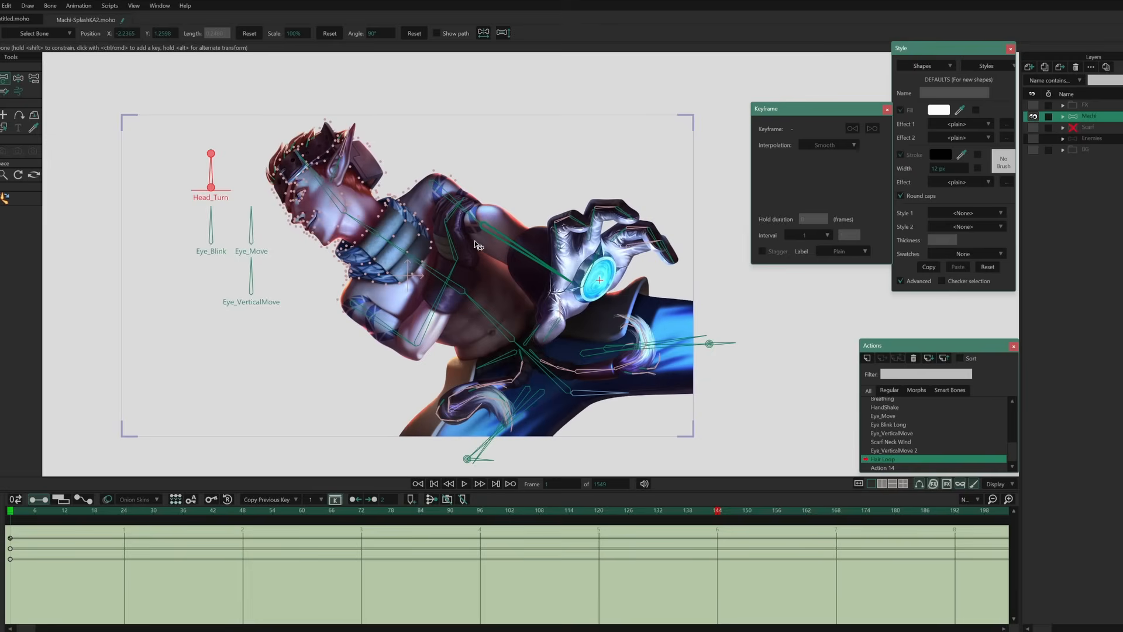
# Play the Hair Loop action with the character's head in close view.
pyautogui.scroll(4, 330, 216)
pyautogui.moveTo(273, 210); pyautogui.dragTo(313, 230)
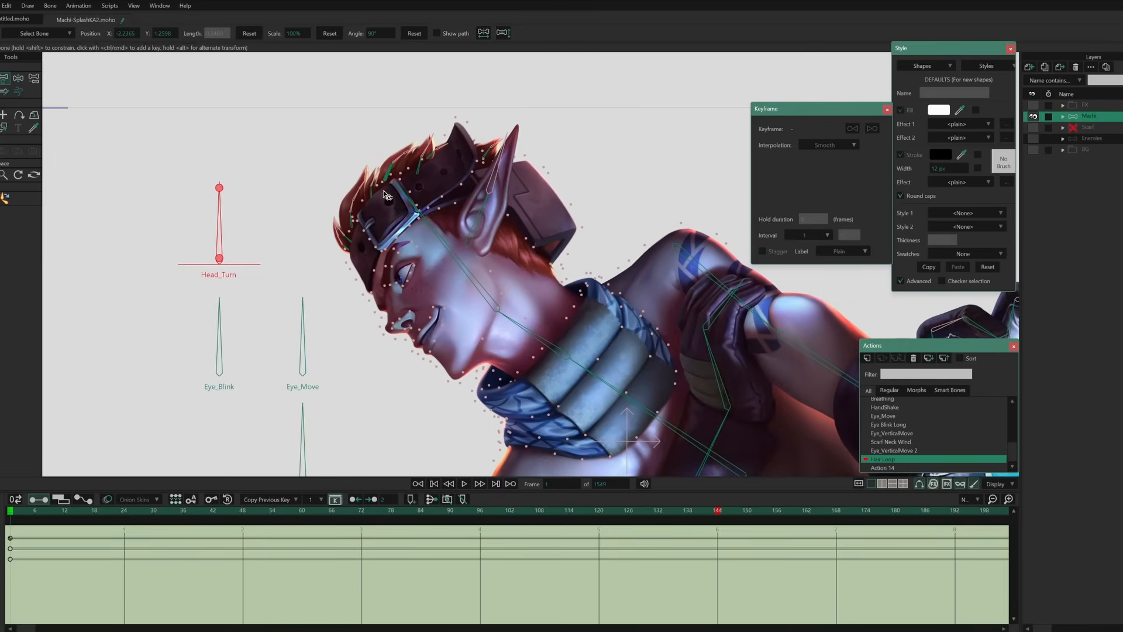
pyautogui.press('space')
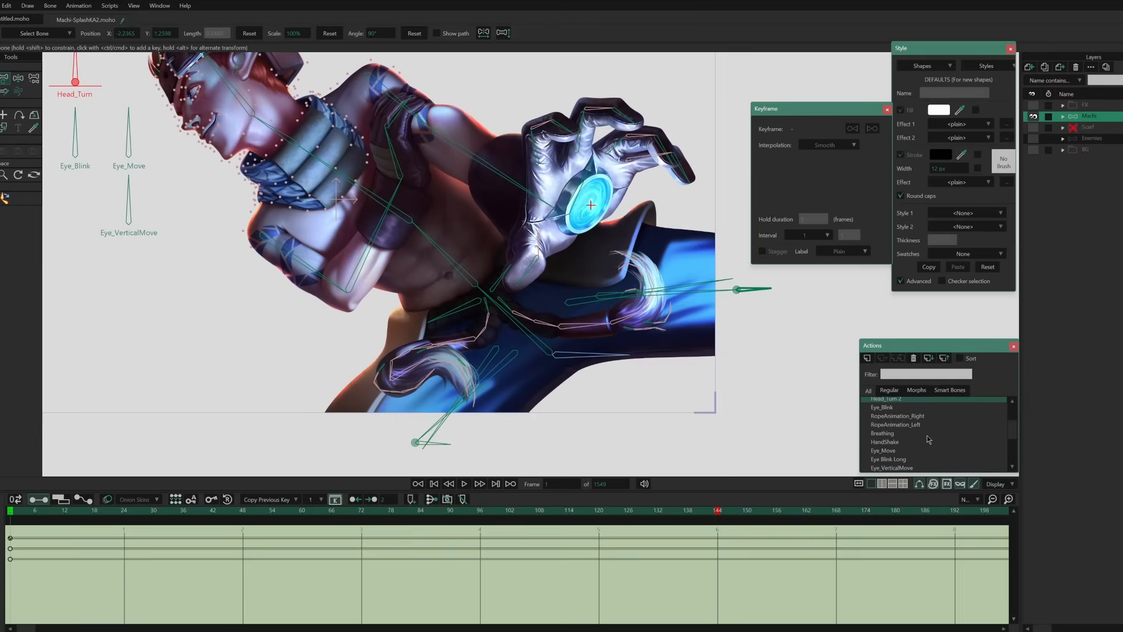
# Open the RopeAnimation_Right action and play back the rope's movement.
pyautogui.doubleClick(897, 416)
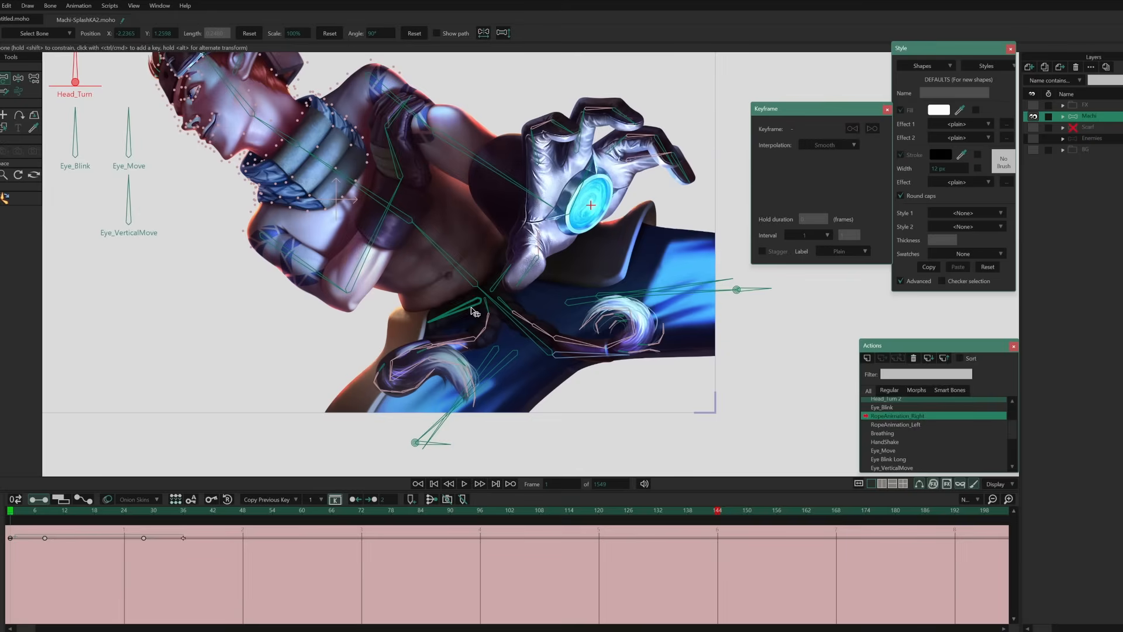
pyautogui.press('space')
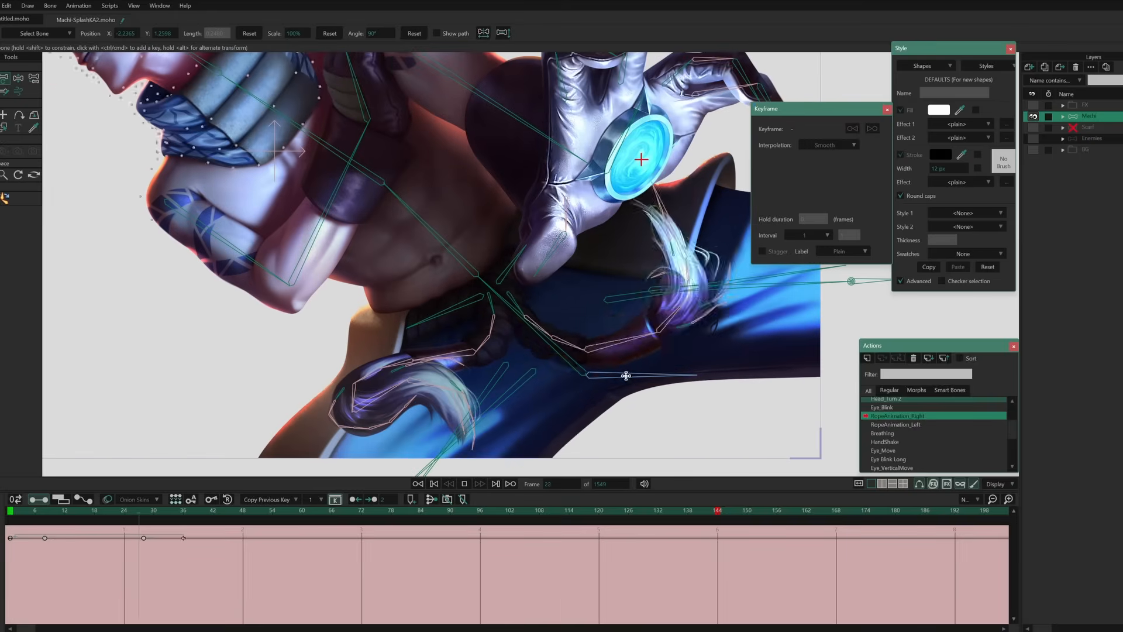
pyautogui.moveTo(528, 326); pyautogui.dragTo(461, 352)
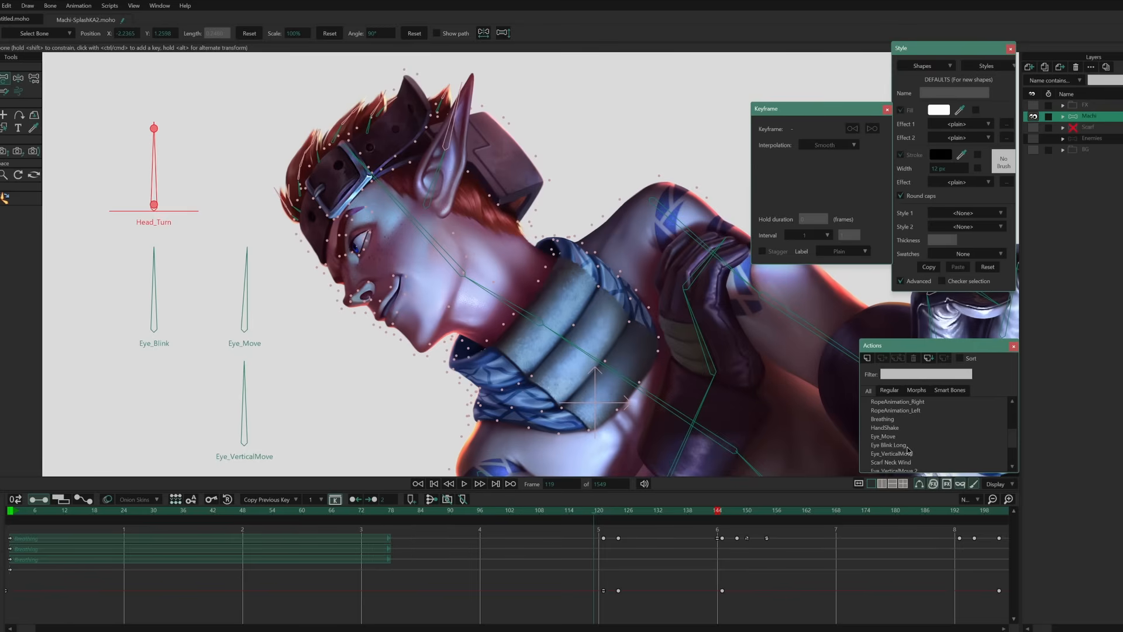
# Look through the character's action list and open the Head_Turn 2 action for editing.
pyautogui.scroll(-1, 908, 450)
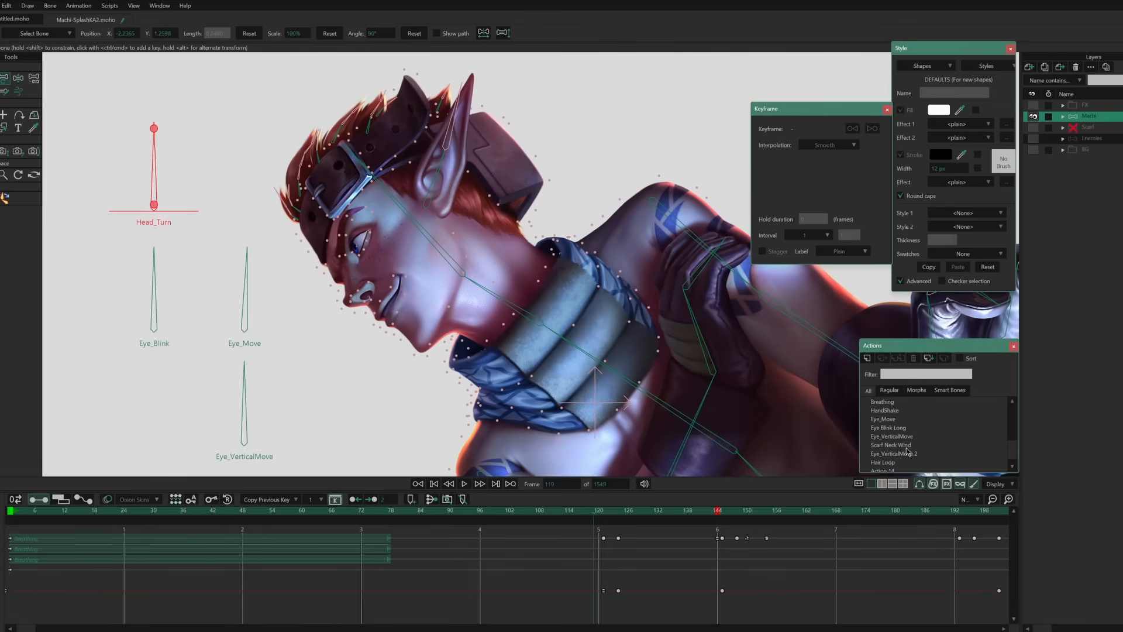
pyautogui.scroll(1, 908, 452)
pyautogui.scroll(1, 905, 450)
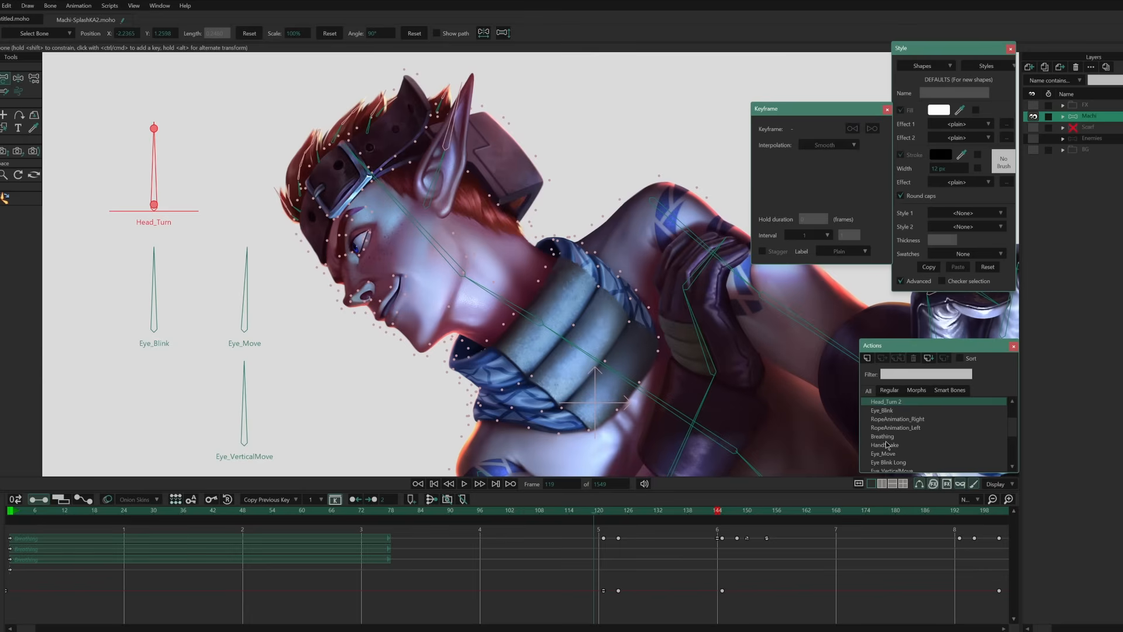
pyautogui.scroll(2, 910, 423)
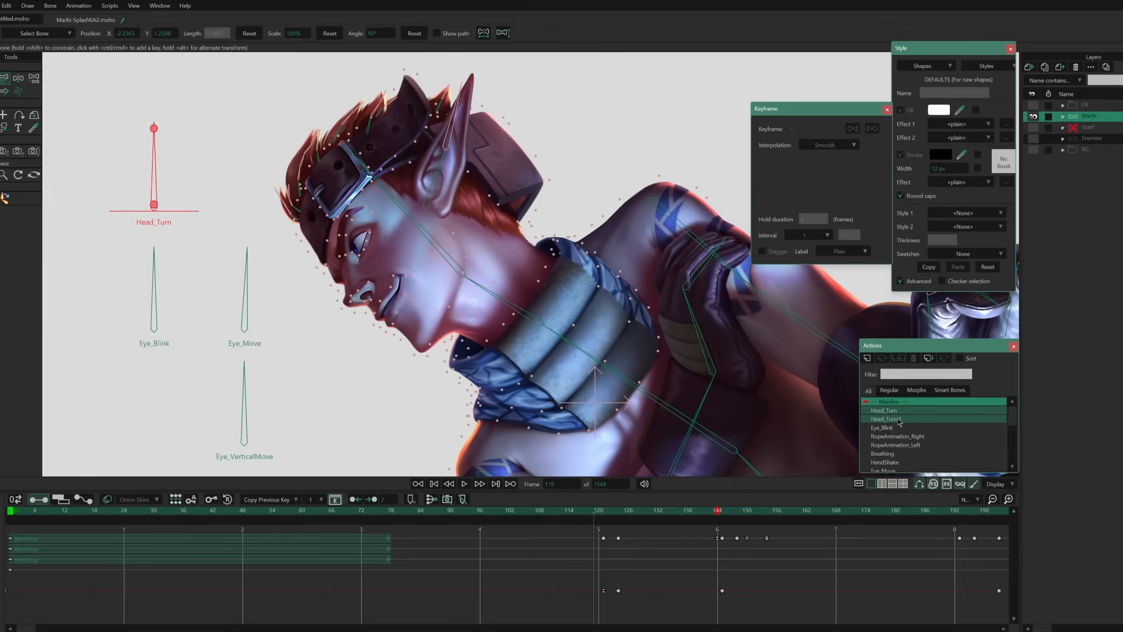
pyautogui.doubleClick(898, 419)
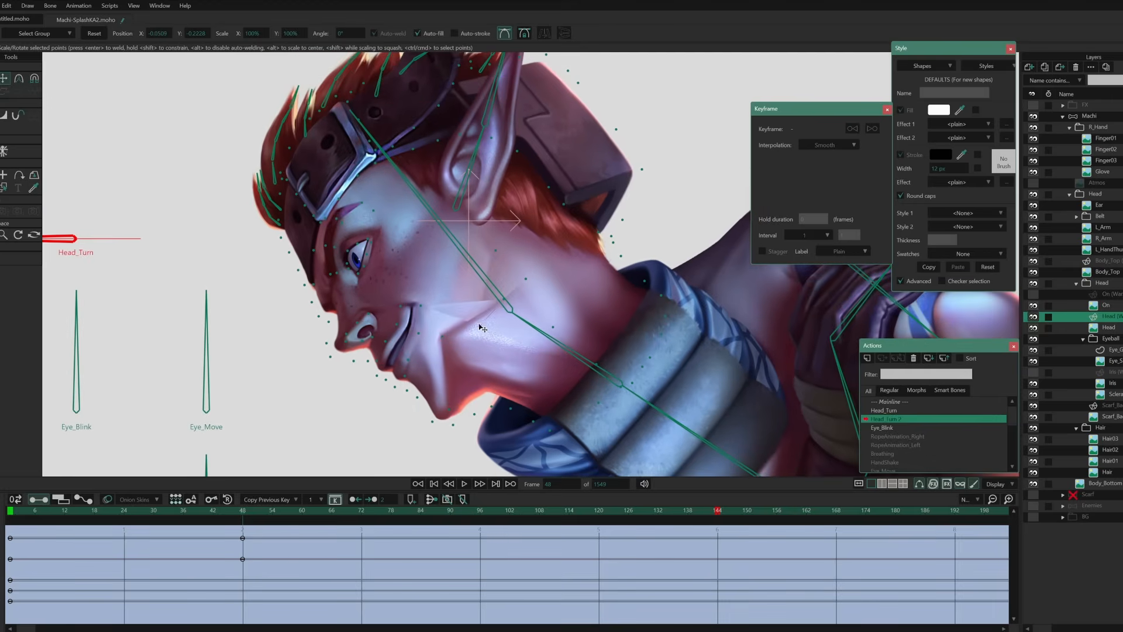
# Try moving individual mesh points on the cheek and chin at frame 48 of the Head_Turn 2 action.
pyautogui.moveTo(503, 299); pyautogui.dragTo(460, 296)
pyautogui.moveTo(450, 425); pyautogui.dragTo(390, 394)
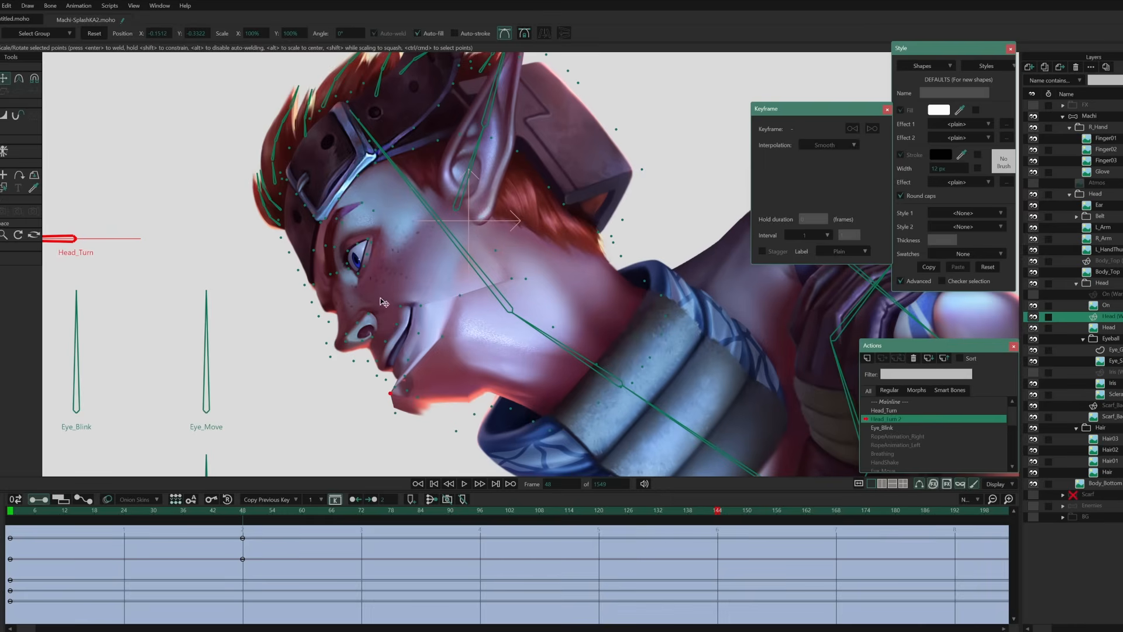
# Try reshaping the jaw, eye area and back of the head with the Magnet tool, and undo the deformations.
pyautogui.click(34, 79)
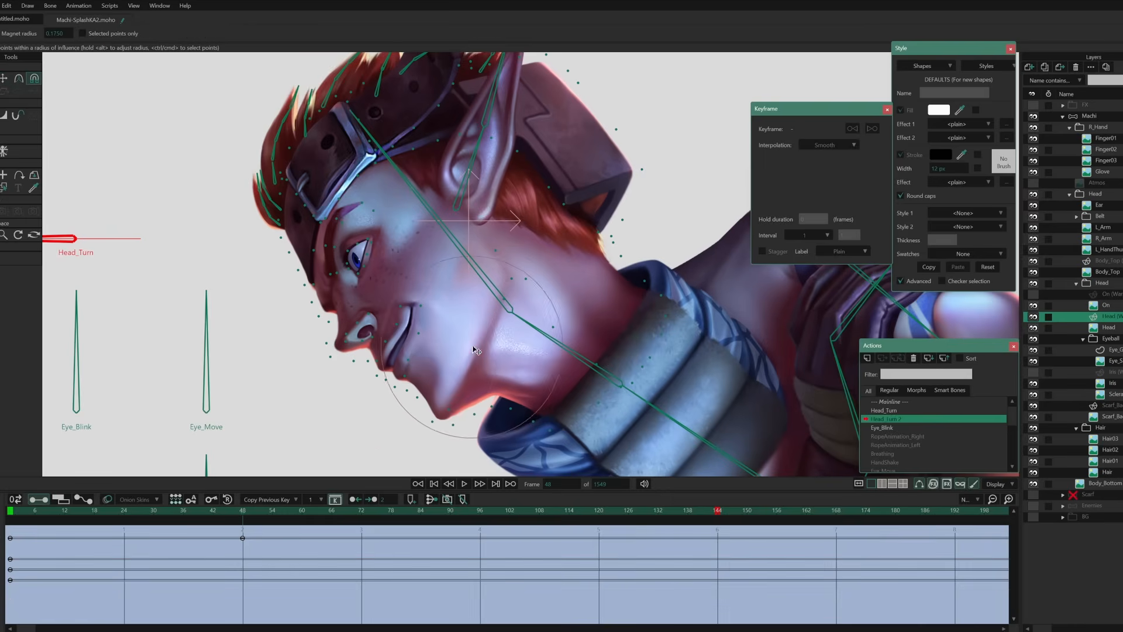
pyautogui.moveTo(486, 340); pyautogui.dragTo(471, 341)
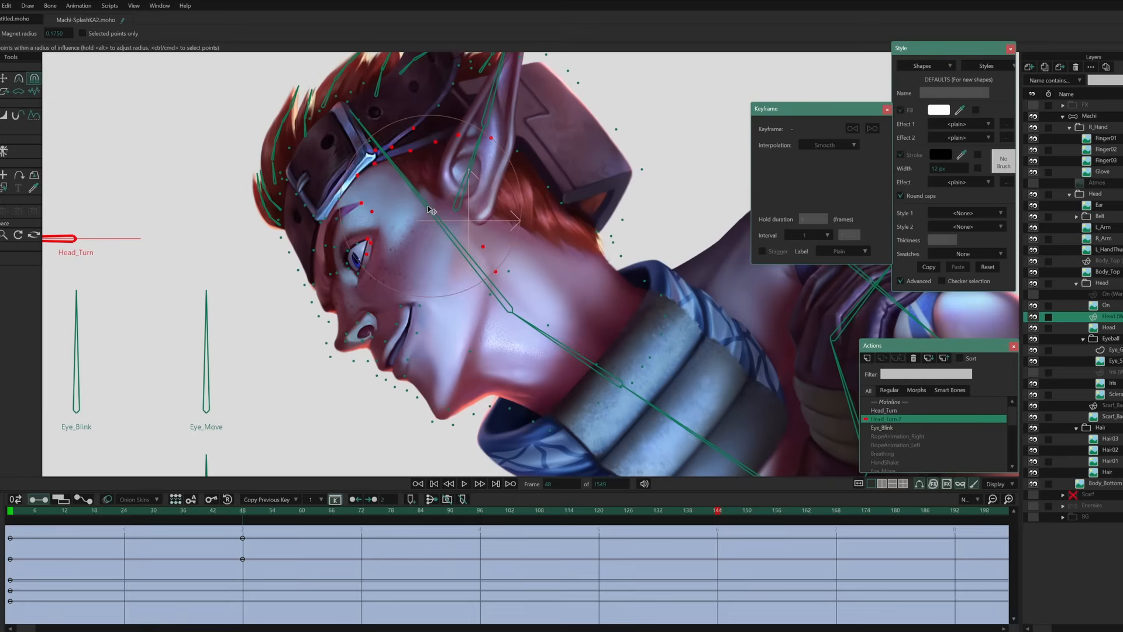
pyautogui.moveTo(377, 226); pyautogui.dragTo(350, 240)
pyautogui.moveTo(600, 193); pyautogui.dragTo(524, 205)
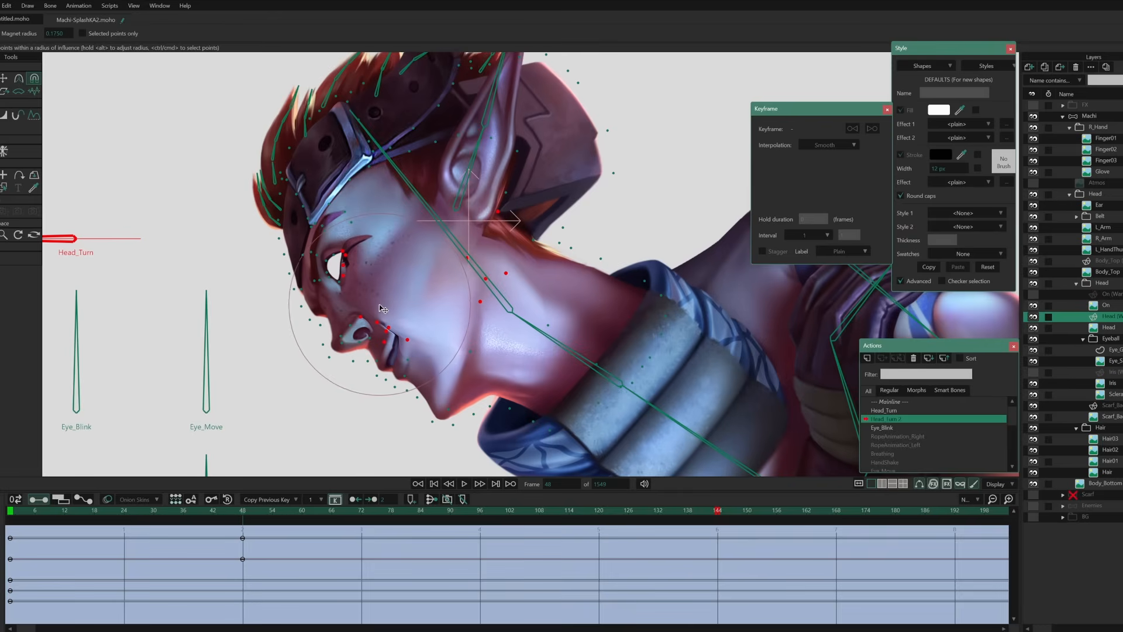
pyautogui.hotkey('ctrl', 'z')
pyautogui.hotkey('ctrl', 'z')
pyautogui.hotkey('ctrl', 'z')
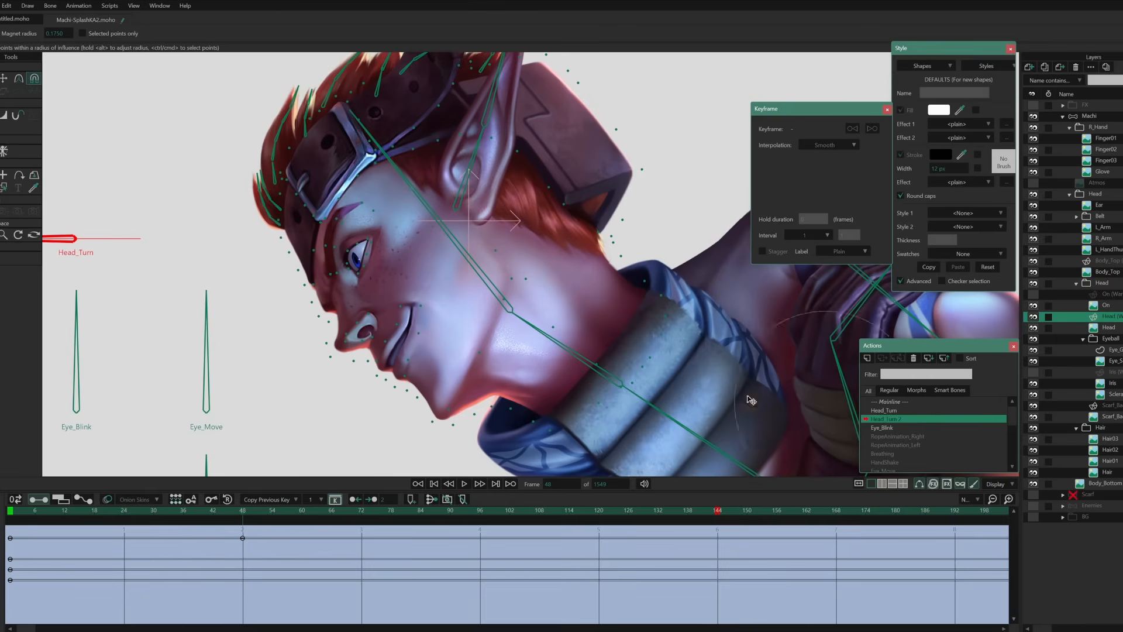
# Return to the Mainline timeline, expand the outer Head group and show the head artwork inside it.
pyautogui.doubleClick(890, 402)
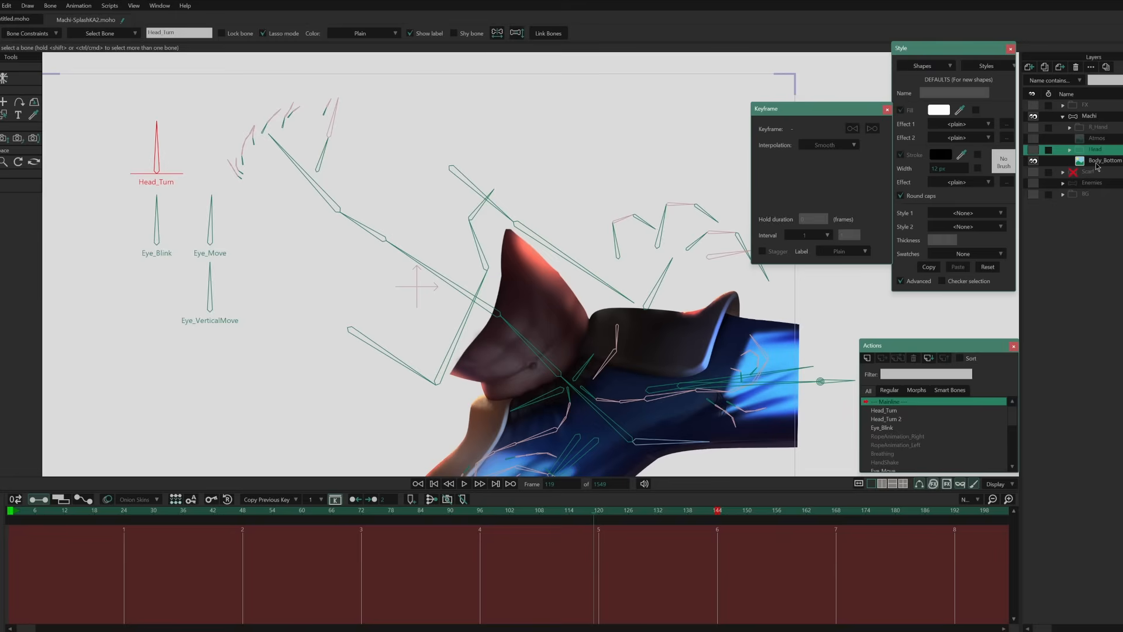
pyautogui.moveTo(633, 310); pyautogui.dragTo(647, 262)
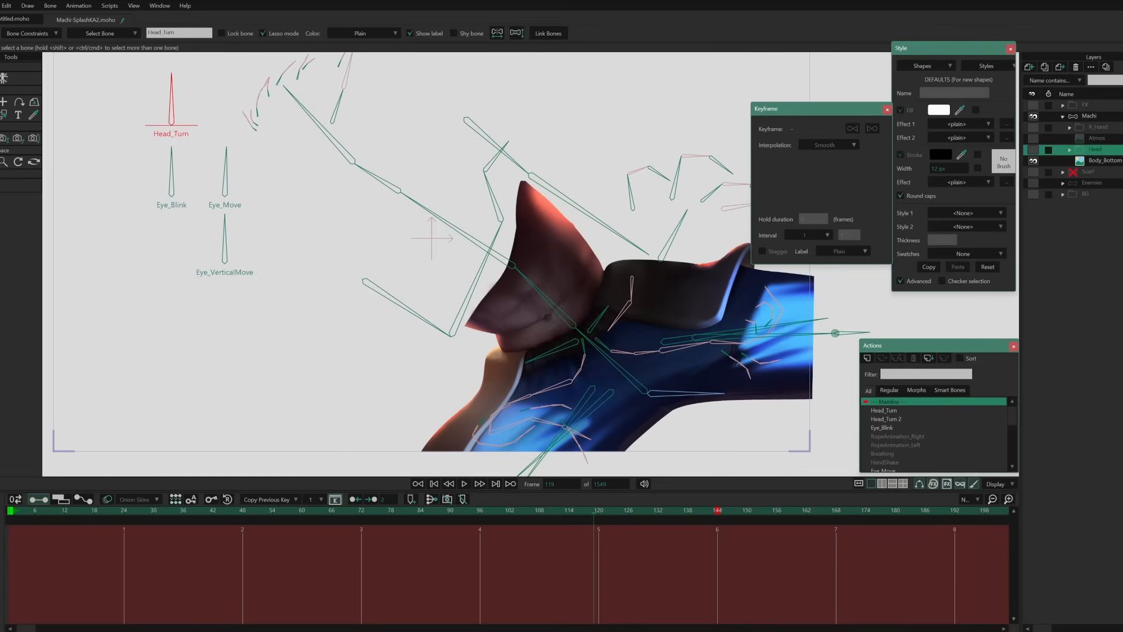
pyautogui.click(1047, 150)
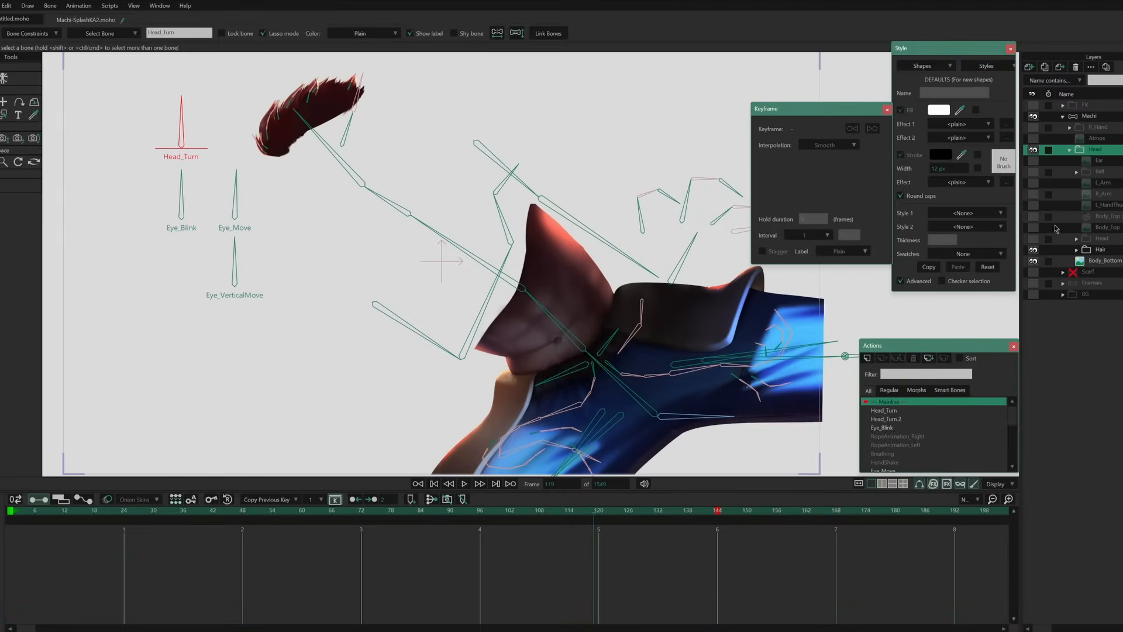
pyautogui.click(1034, 239)
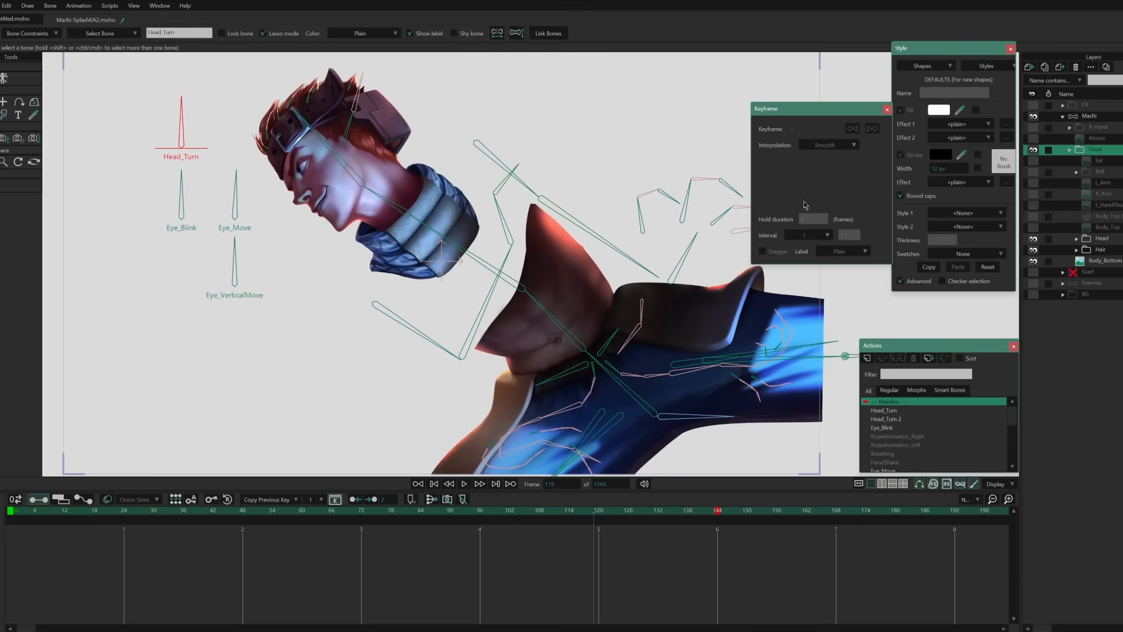
# Expand the inner Head and Hair groups and toggle the hair, Eyeball and Head layers to examine the separate face parts.
pyautogui.click(1076, 238)
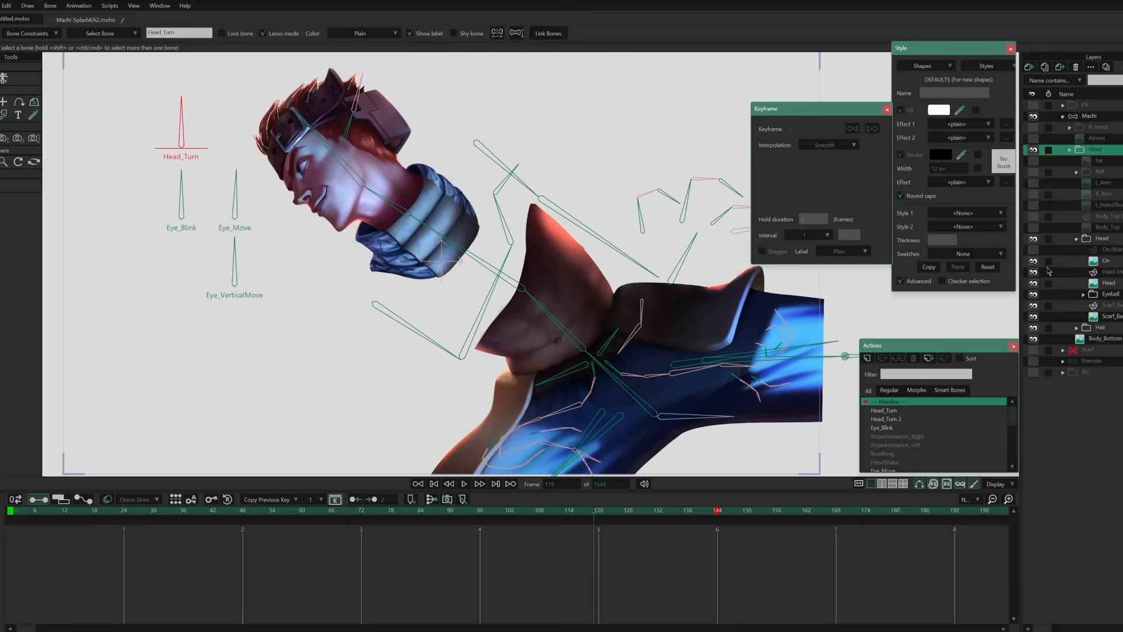
pyautogui.click(1076, 327)
pyautogui.moveTo(1033, 339); pyautogui.dragTo(1034, 367)
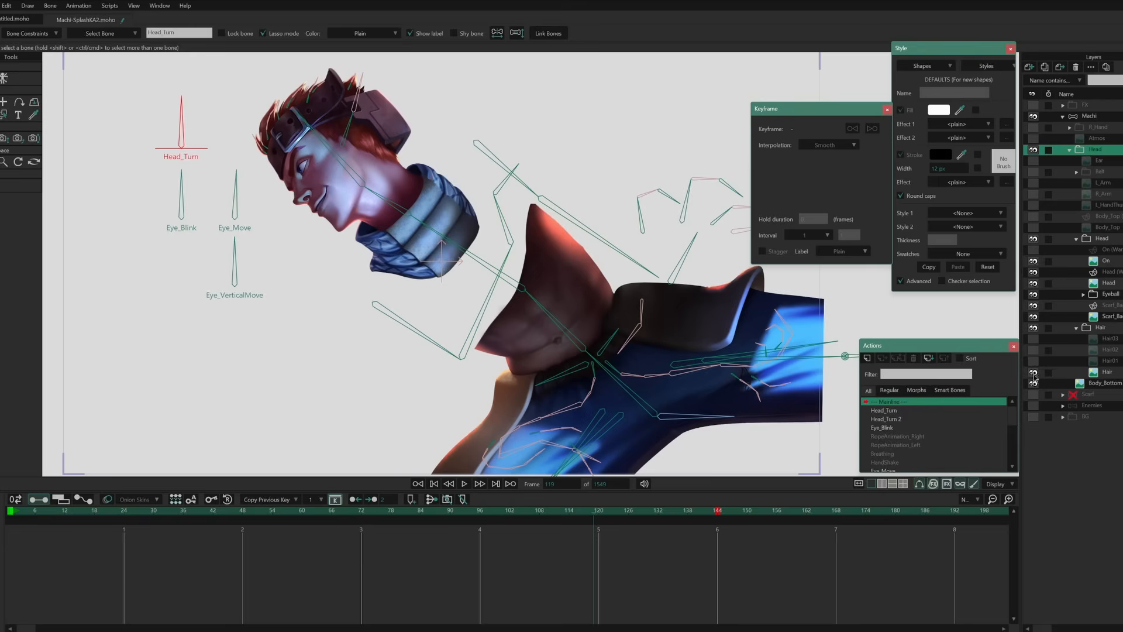
pyautogui.click(1033, 361)
pyautogui.click(1033, 294)
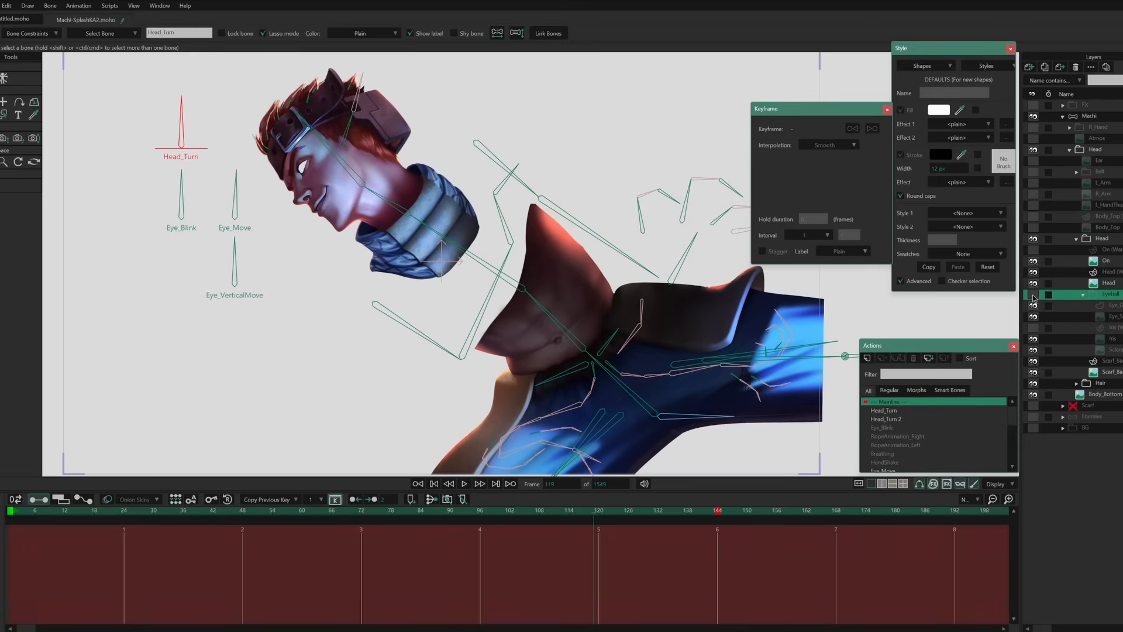
pyautogui.click(1034, 295)
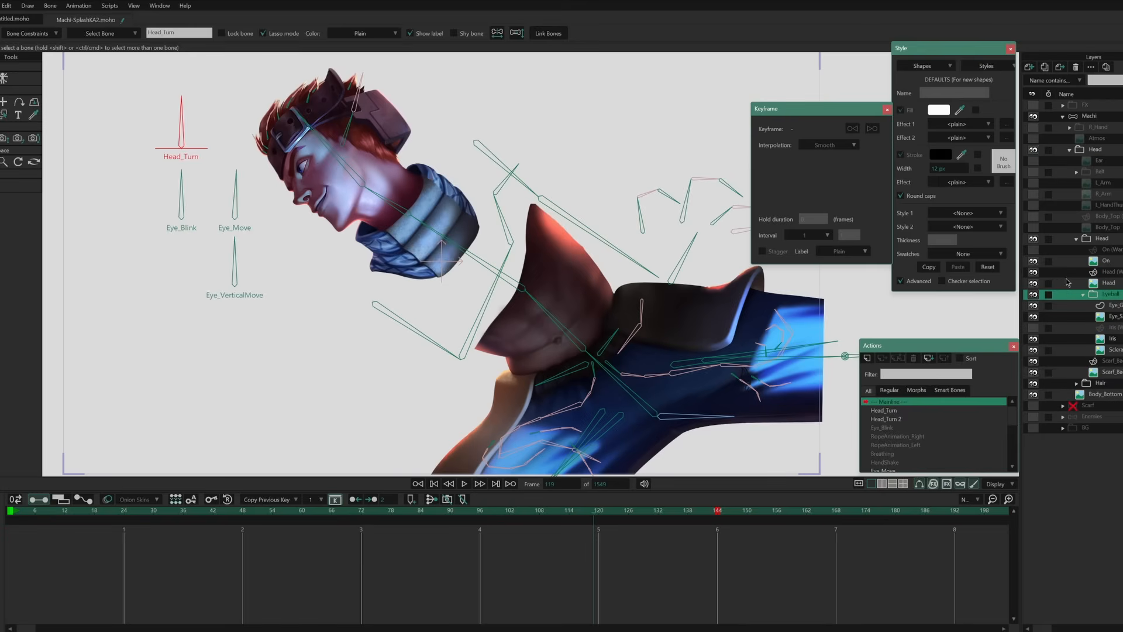
pyautogui.click(1035, 284)
pyautogui.click(1035, 284)
# Try moving the On layer near the eyebrow as a whole, and undo the move.
pyautogui.click(1111, 261)
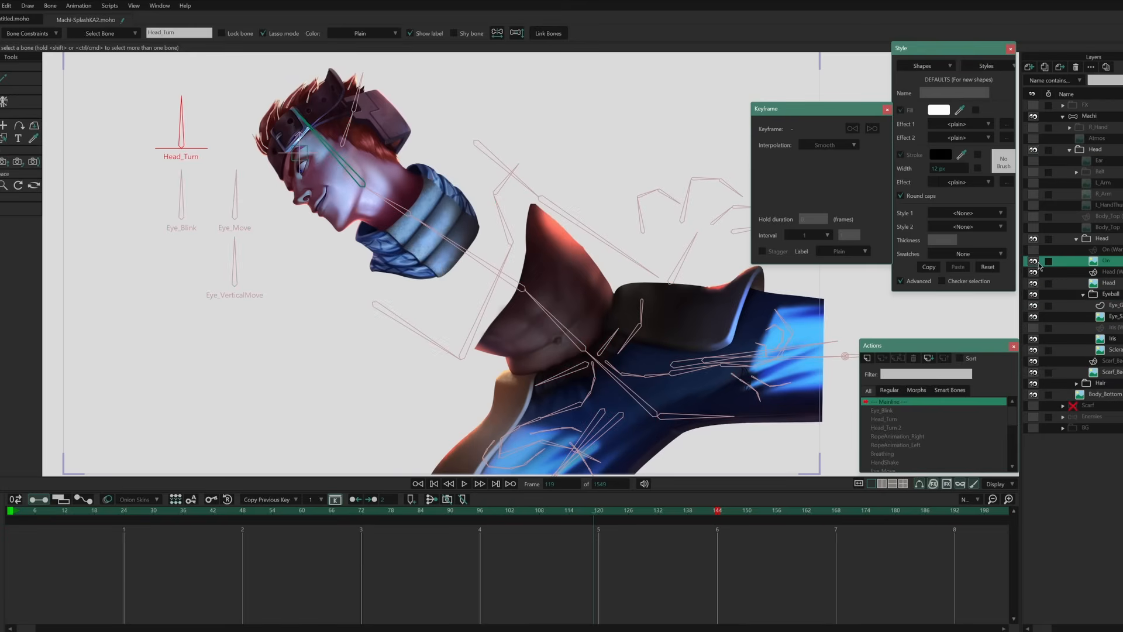
pyautogui.scroll(10, 285, 126)
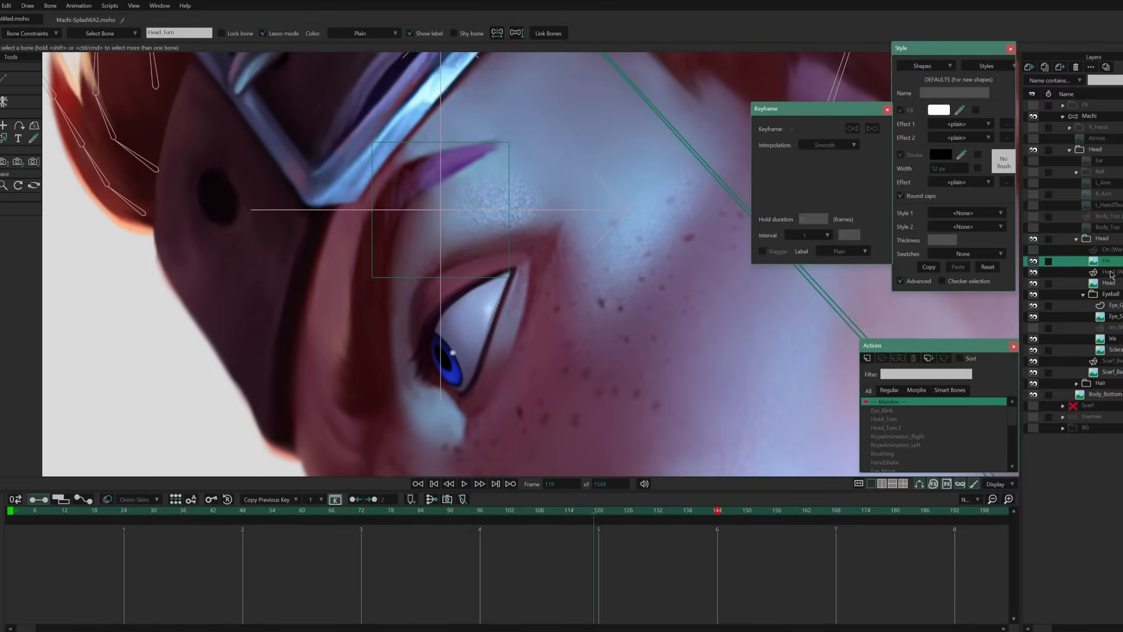
pyautogui.click(589, 266)
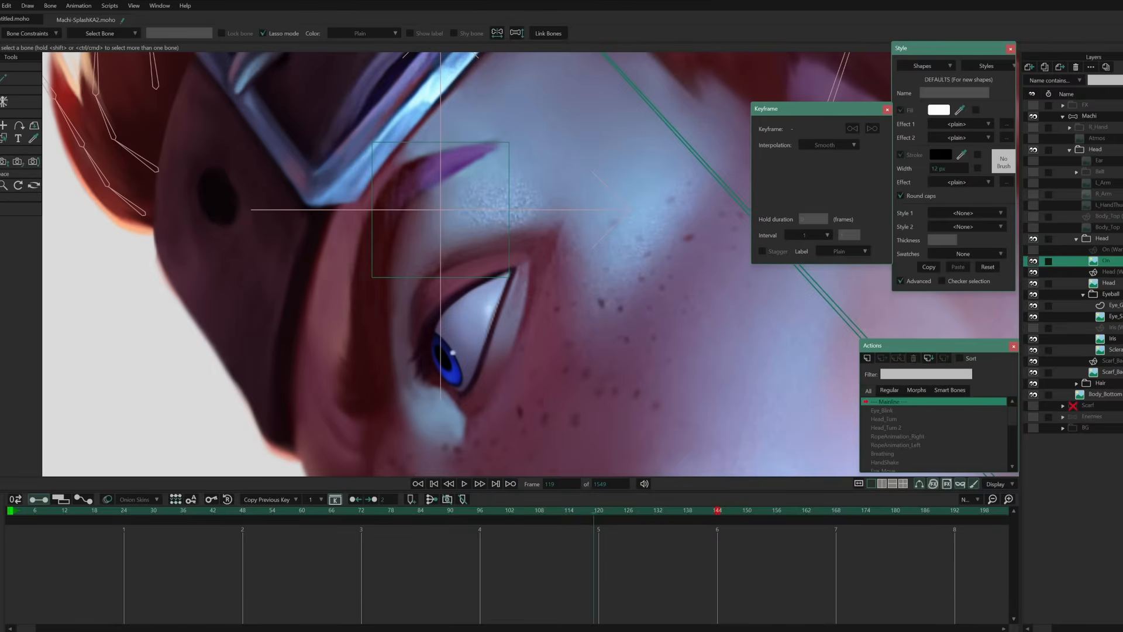
pyautogui.press('m')
pyautogui.moveTo(474, 239); pyautogui.dragTo(421, 257)
pyautogui.hotkey('ctrl', 'z')
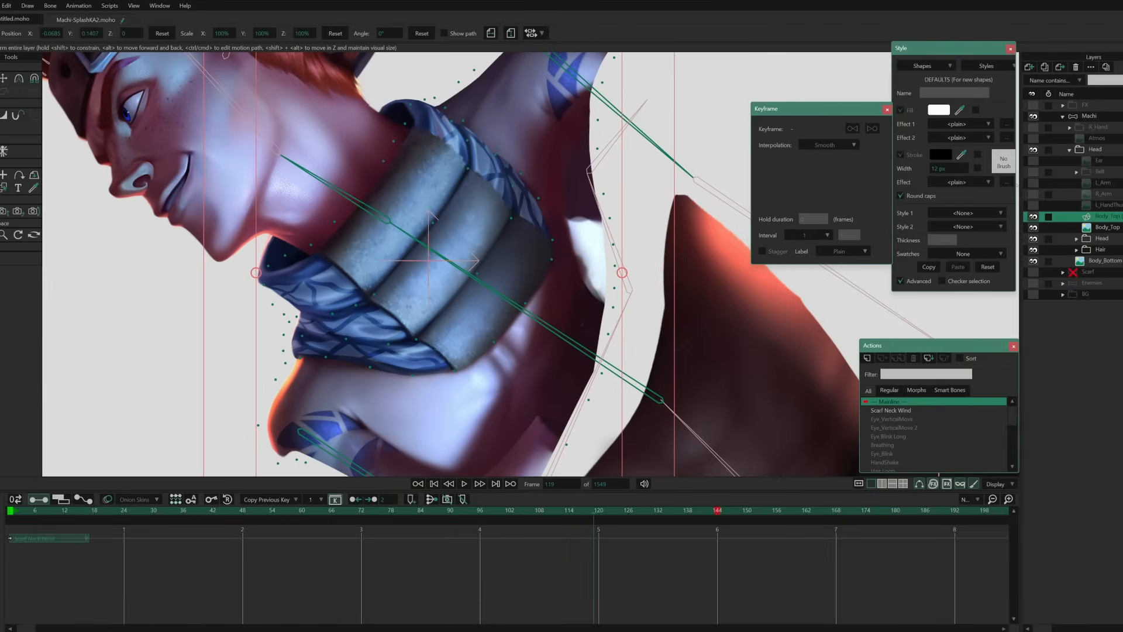
# Try displacing mesh points of the Body_Top mesh on the neck scarf, and undo the changes.
pyautogui.click(4, 79)
pyautogui.moveTo(373, 294); pyautogui.dragTo(292, 314)
pyautogui.hotkey('ctrl', 'z')
pyautogui.hotkey('ctrl', 'z')
pyautogui.hotkey('ctrl', 'z')
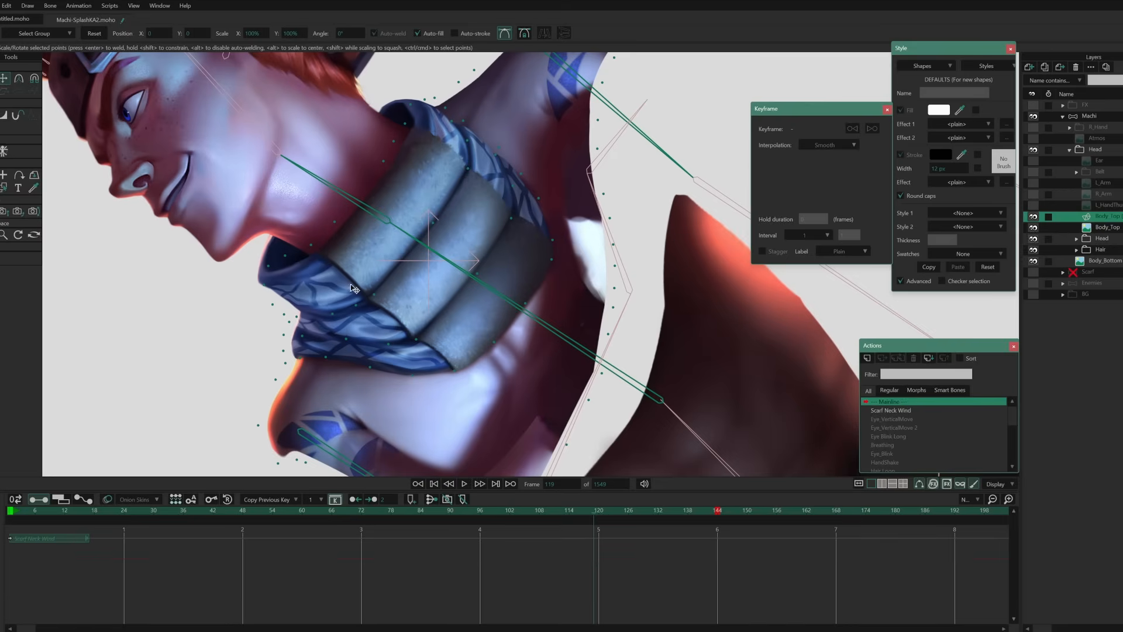
pyautogui.hotkey('ctrl', 'z')
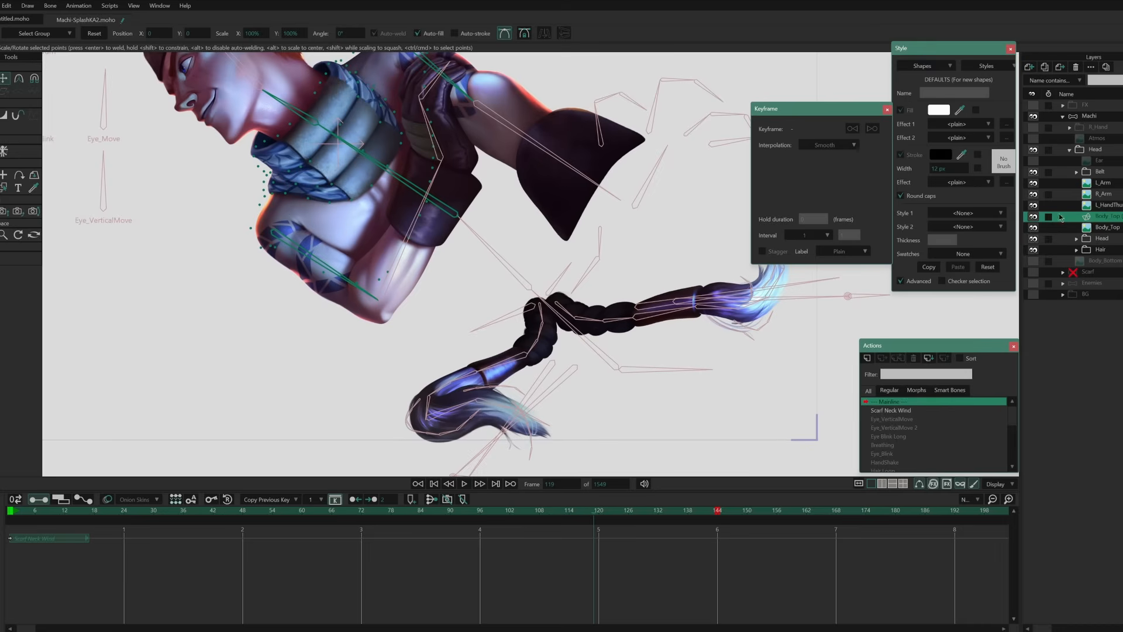
# Expand the Belt group, toggle its two rope groups off and on, and expand both to examine their layers.
pyautogui.click(1076, 171)
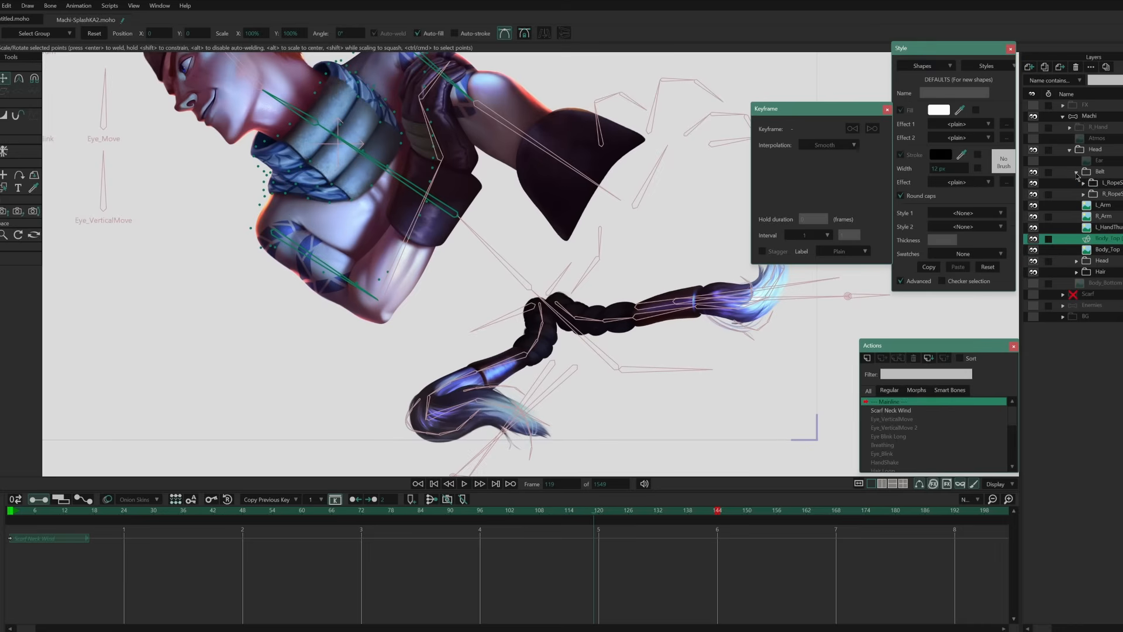
pyautogui.click(1033, 183)
pyautogui.click(1033, 194)
pyautogui.click(1032, 194)
pyautogui.click(1032, 183)
pyautogui.click(1083, 195)
pyautogui.click(1083, 183)
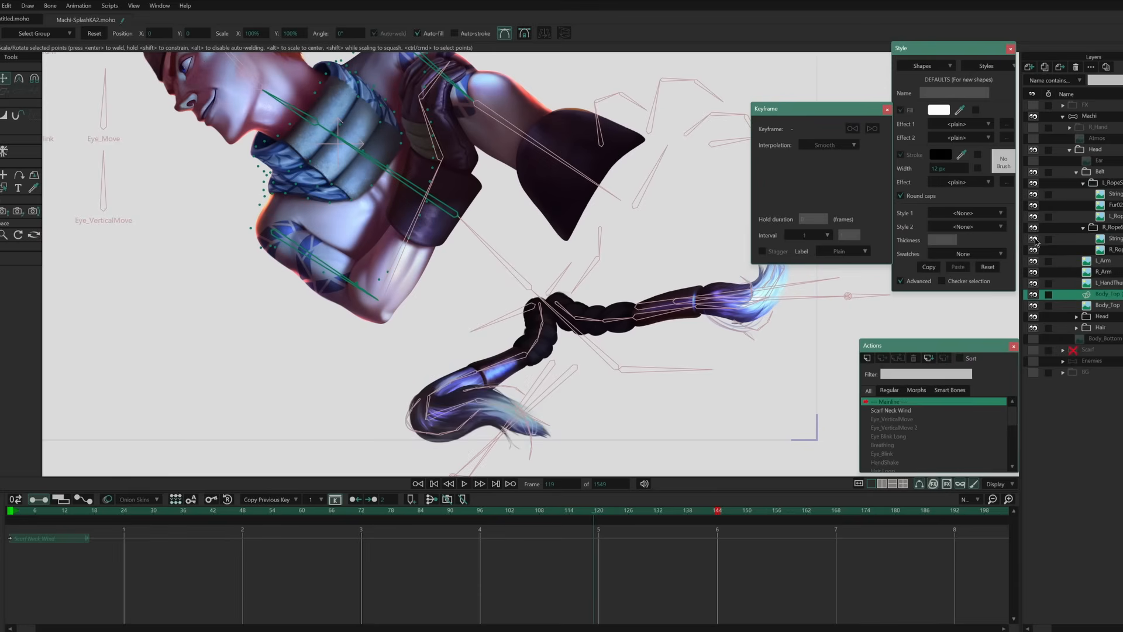
# Toggle the String layer of the first rope group off and on, and collapse the Belt group.
pyautogui.click(1033, 194)
pyautogui.click(1033, 194)
pyautogui.click(1033, 194)
pyautogui.click(1032, 194)
pyautogui.click(1075, 173)
# Make the Ear layer visible, collapse the Head group and show the R_Hand group.
pyautogui.click(1033, 160)
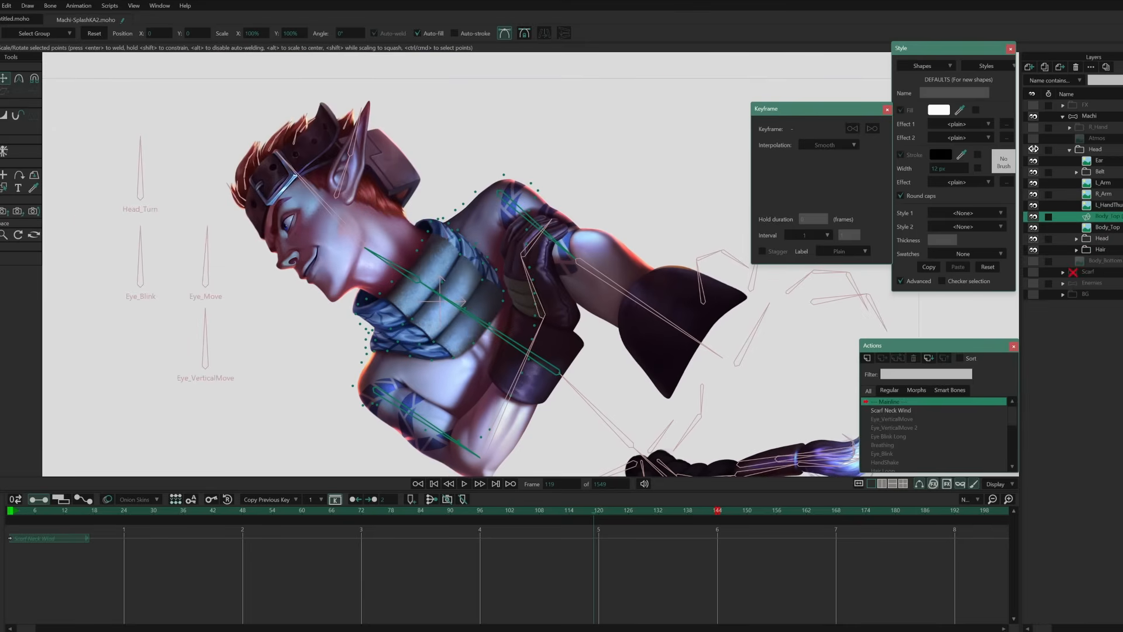
pyautogui.click(1069, 151)
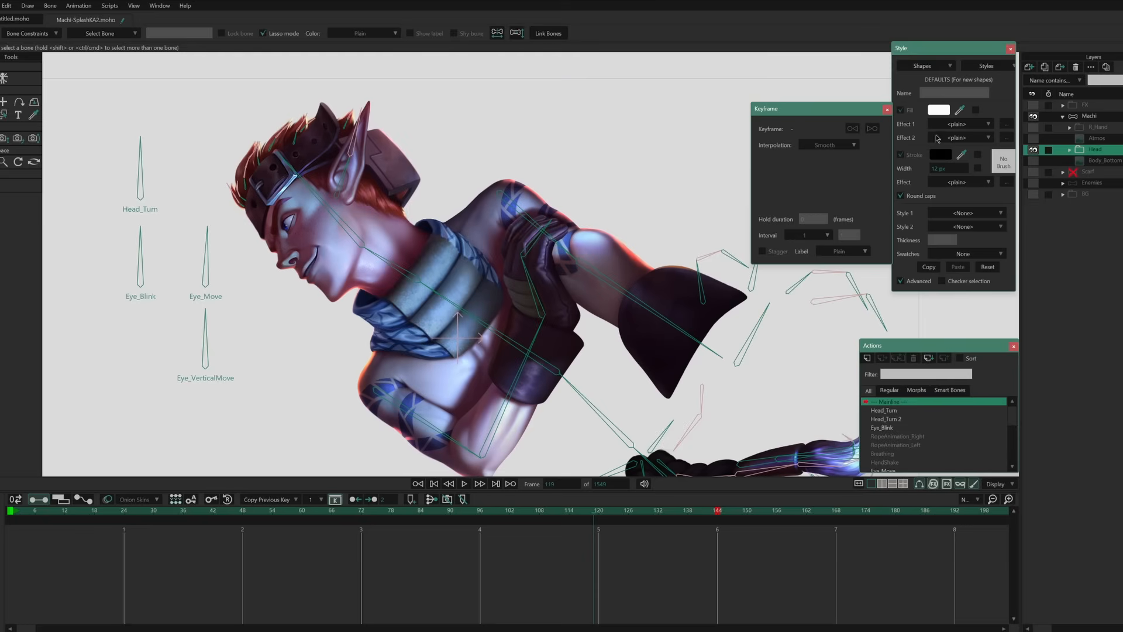
pyautogui.click(1034, 128)
pyautogui.moveTo(526, 320); pyautogui.dragTo(365, 278)
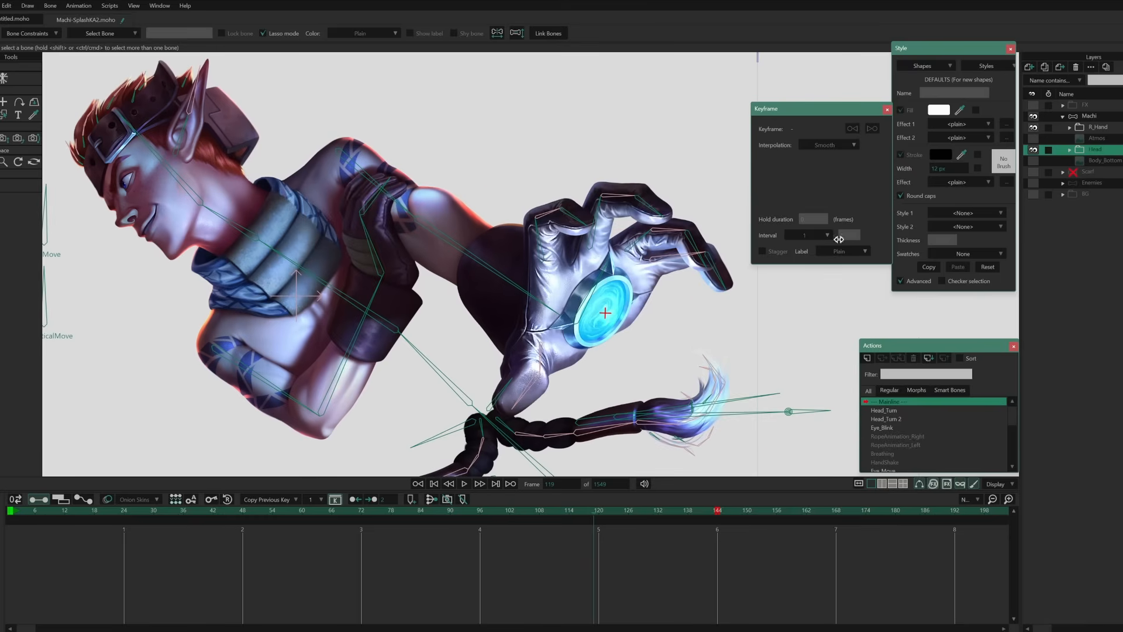
# Expand the R_Hand group and toggle its Finger01, Finger02 and Finger03 layers to examine the separate hand parts.
pyautogui.click(1070, 127)
pyautogui.click(1033, 149)
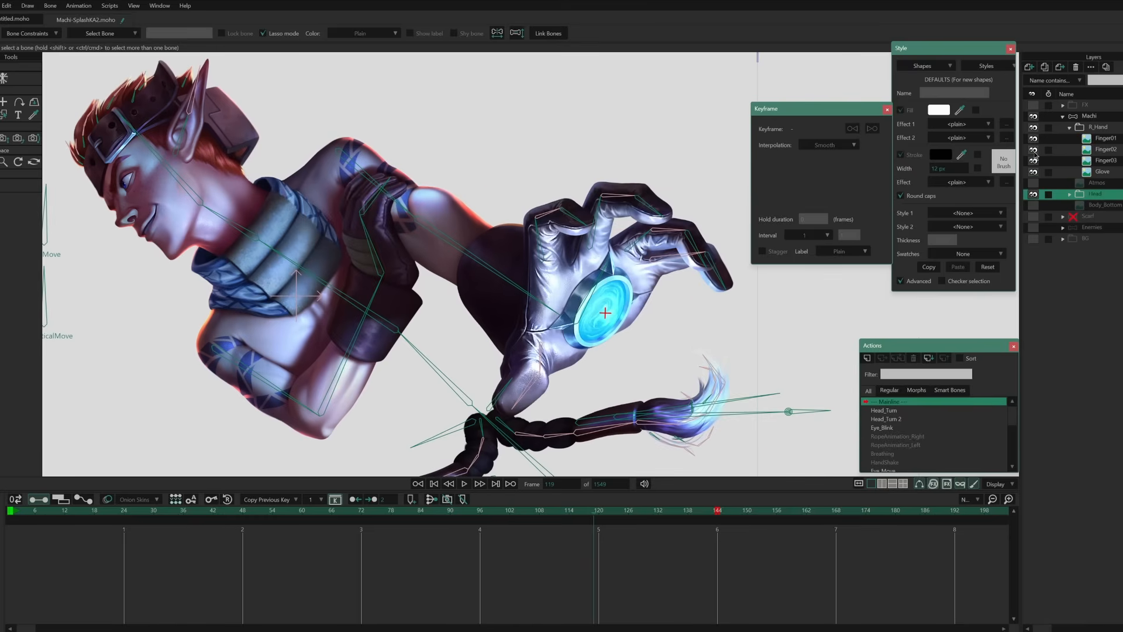
pyautogui.click(1034, 160)
pyautogui.click(1033, 139)
pyautogui.click(1034, 139)
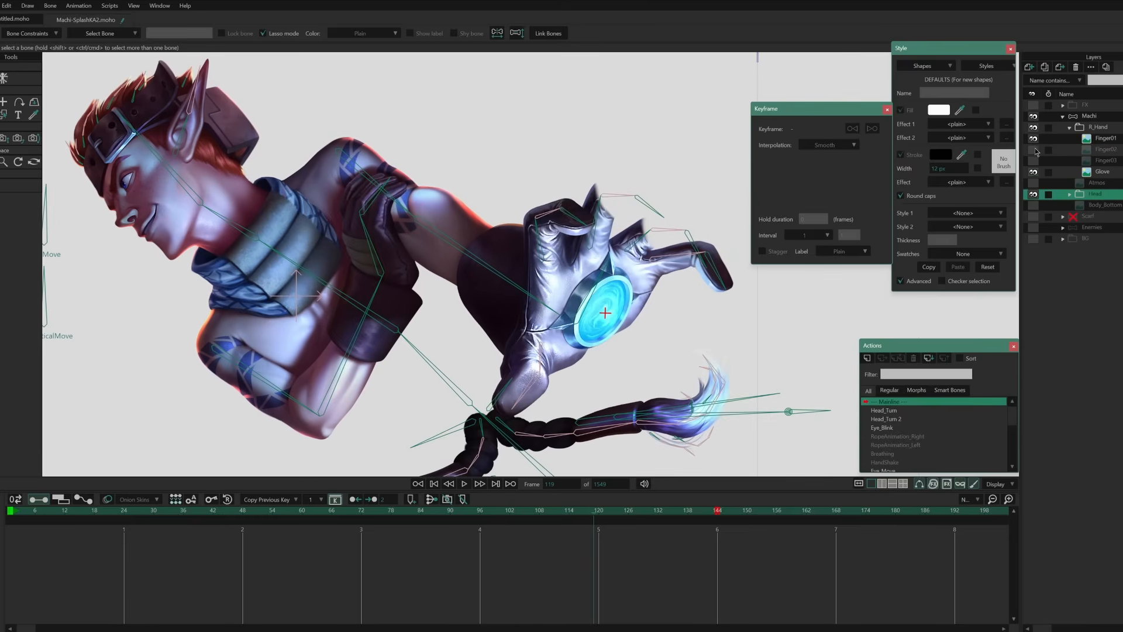
pyautogui.click(1033, 139)
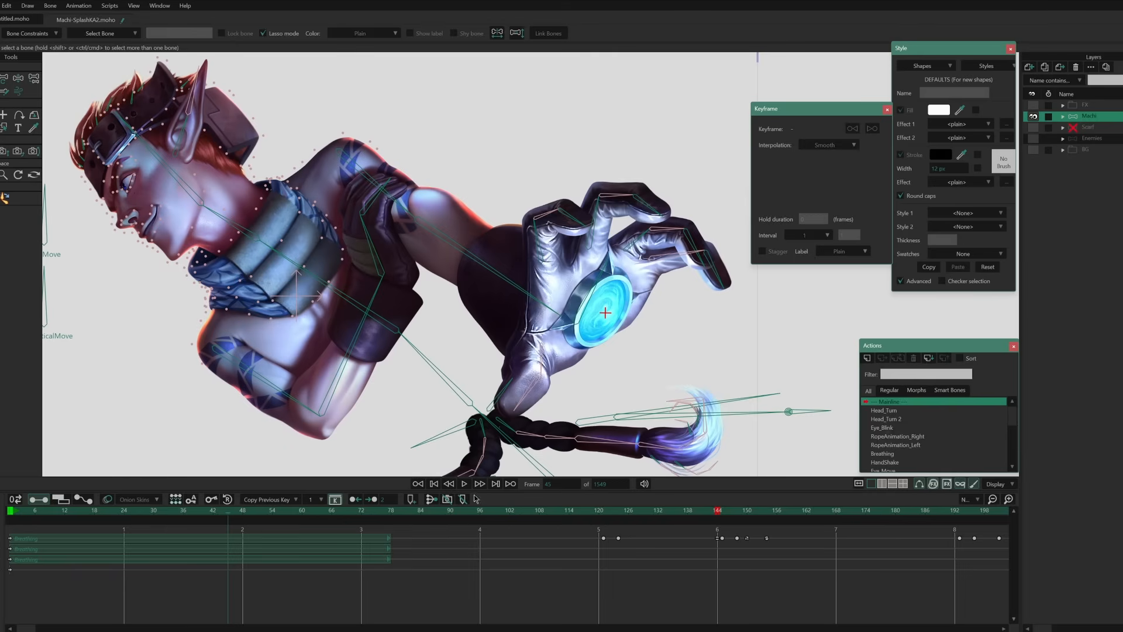
# Scrub the Machi layer's timeline through the Breathing action clips to preview the looping motion.
pyautogui.moveTo(228, 528); pyautogui.dragTo(416, 528)
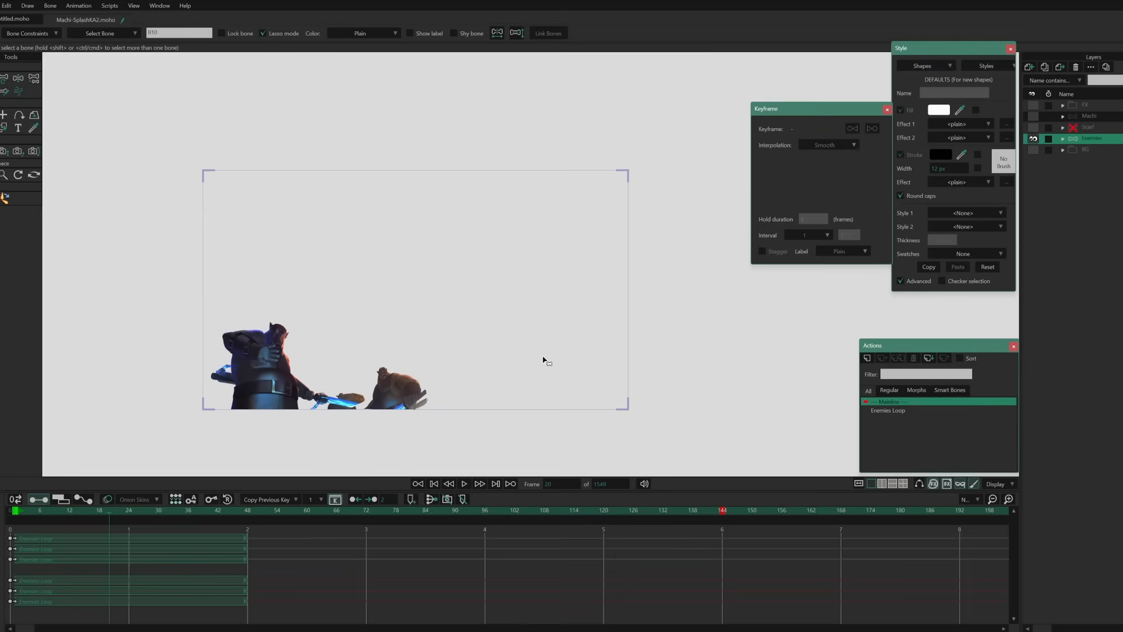
# Show the Machi and Scarf layers, and open and play back the Scarf action on the scarf's image layer.
pyautogui.click(1034, 115)
pyautogui.click(1033, 127)
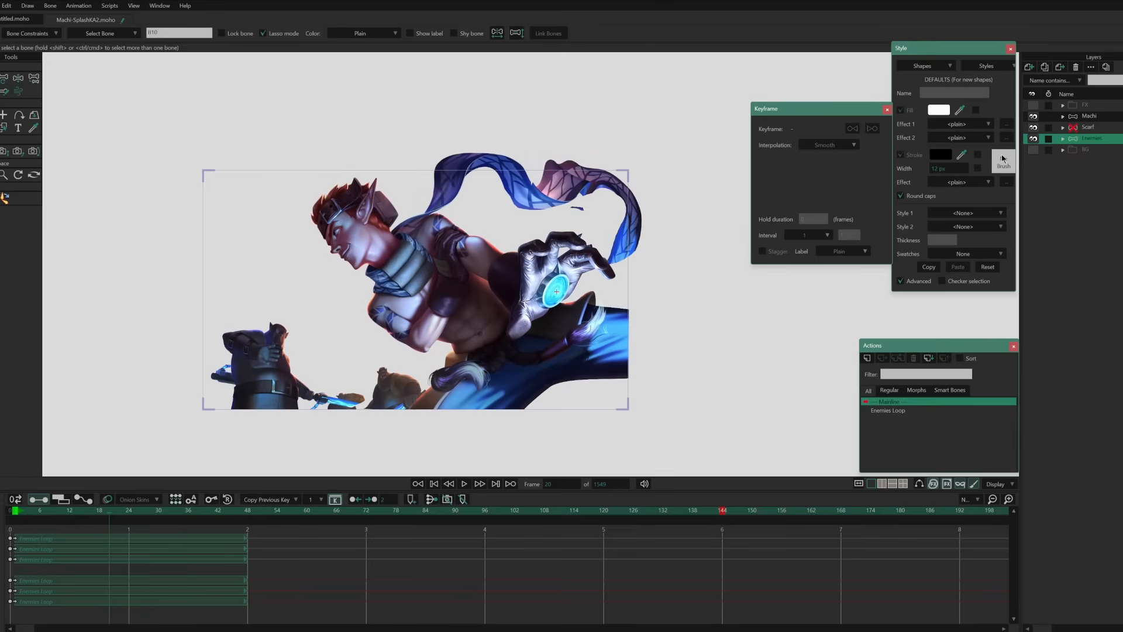
pyautogui.click(1063, 128)
pyautogui.click(1095, 149)
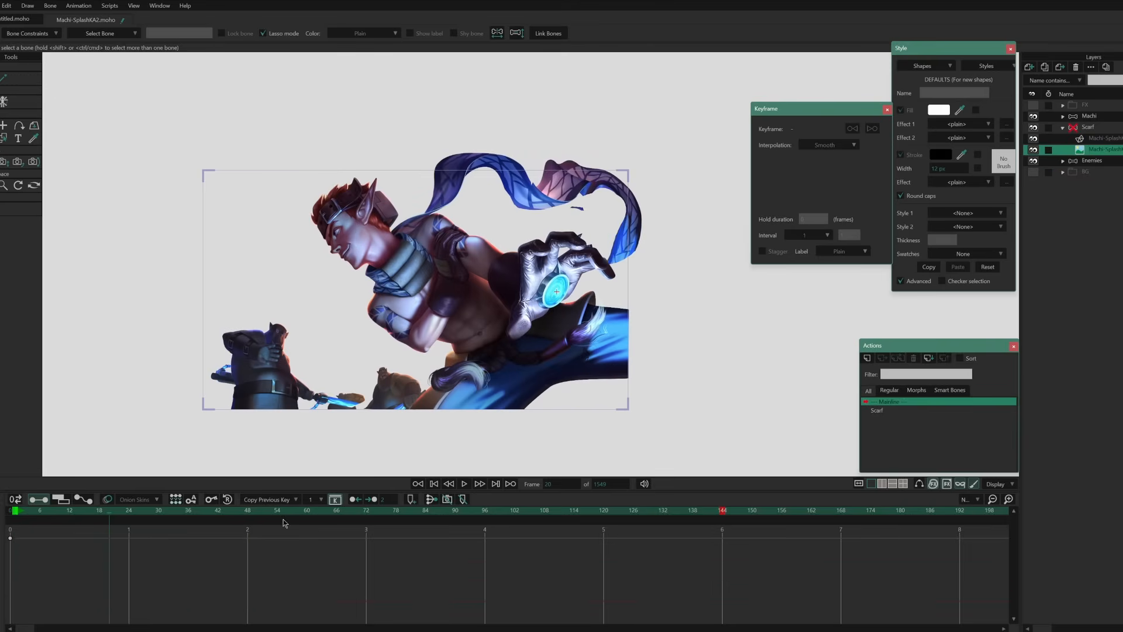
pyautogui.doubleClick(883, 411)
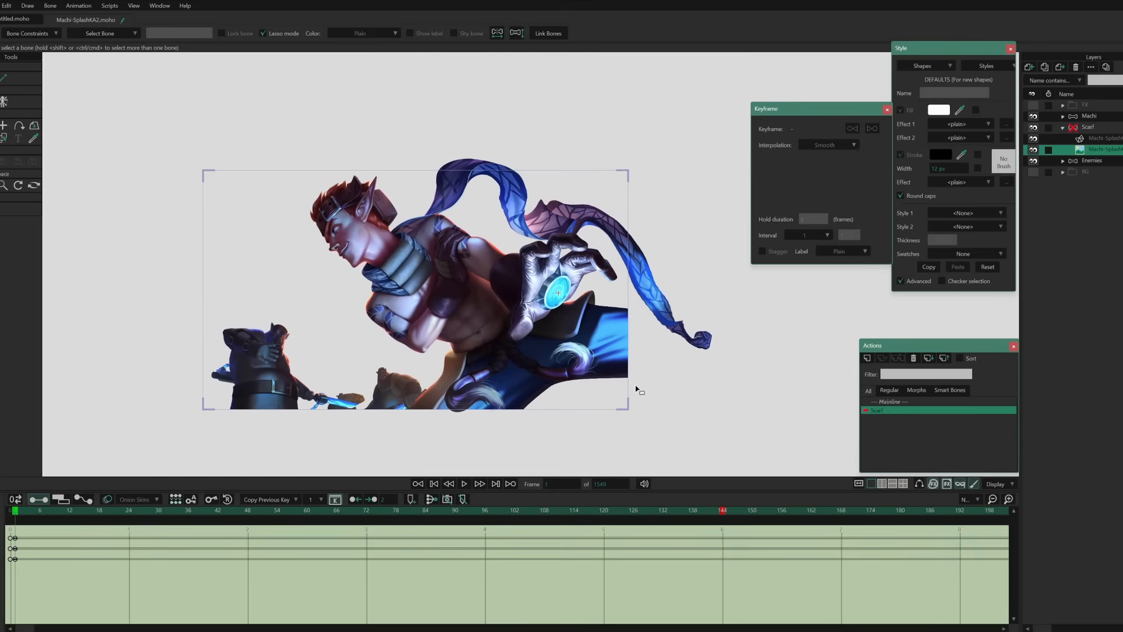
pyautogui.press('space')
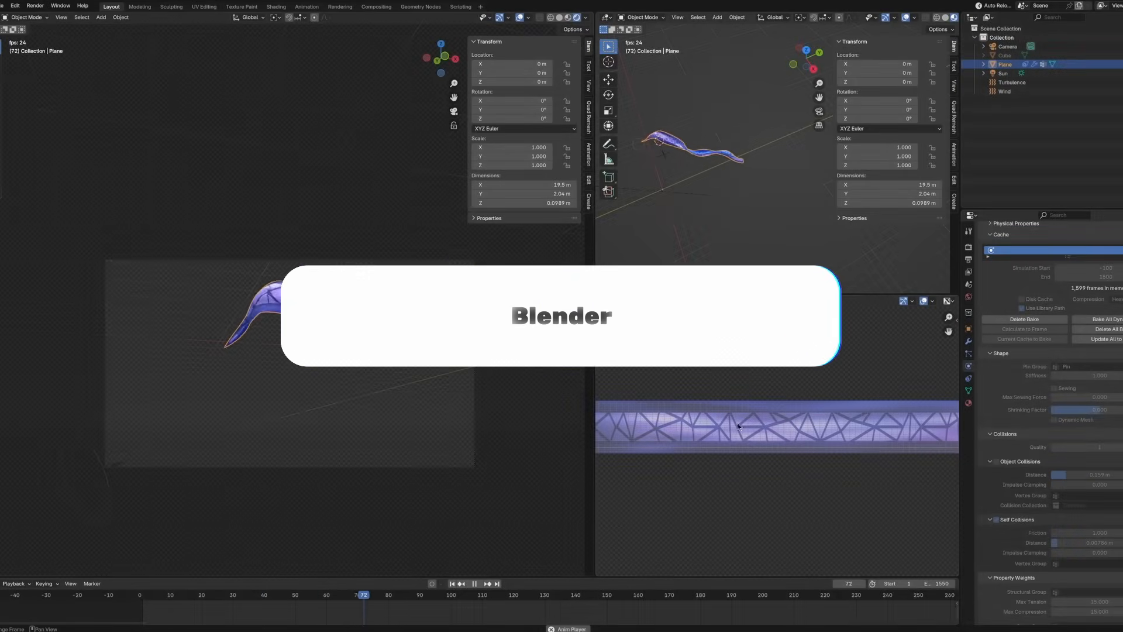
# Switch to Blender and view the Scarf_UVs_Paint_Top.png texture while the scarf plane's simulation plays.
pyautogui.scroll(-1, 748, 408)
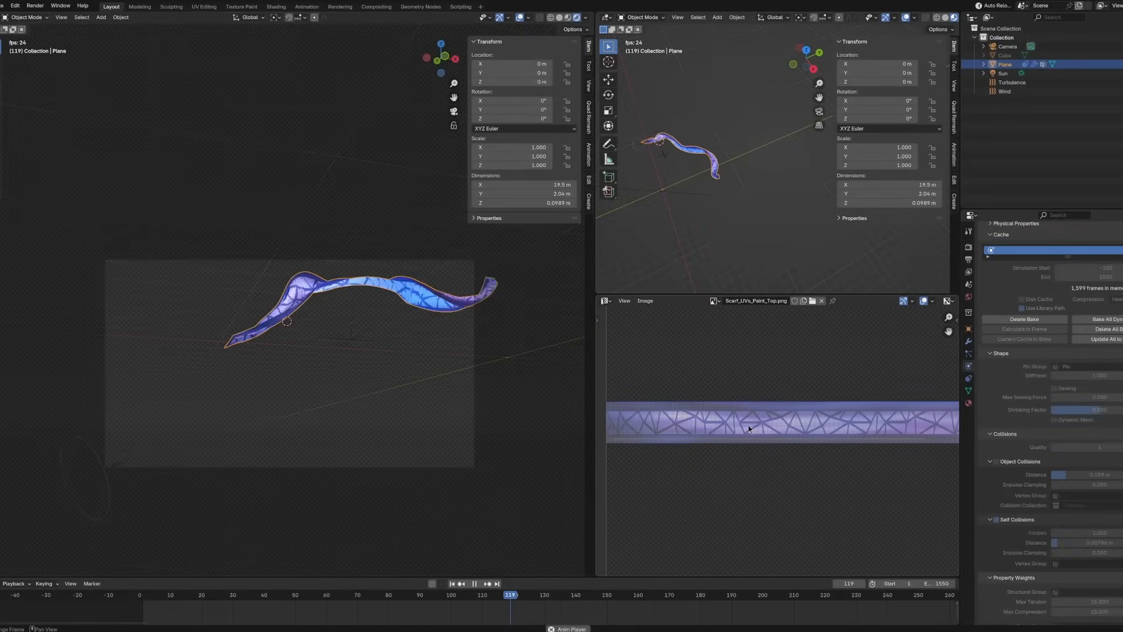